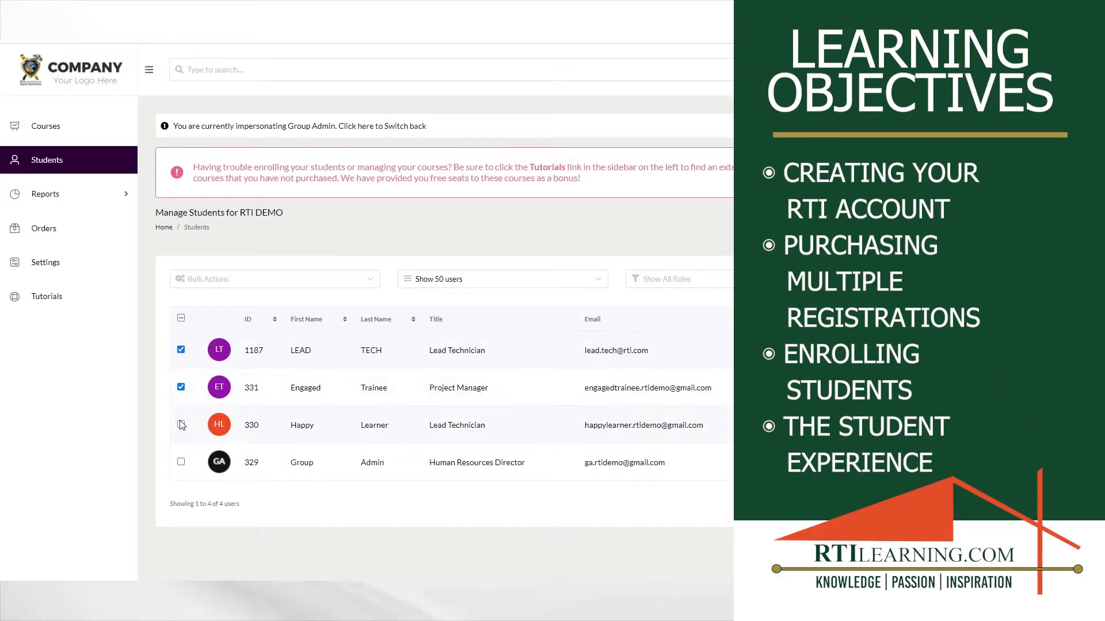
# Step: Select the three students and start a Quick Edit of them together
pyautogui.click(181, 425)
pyautogui.click(368, 279)
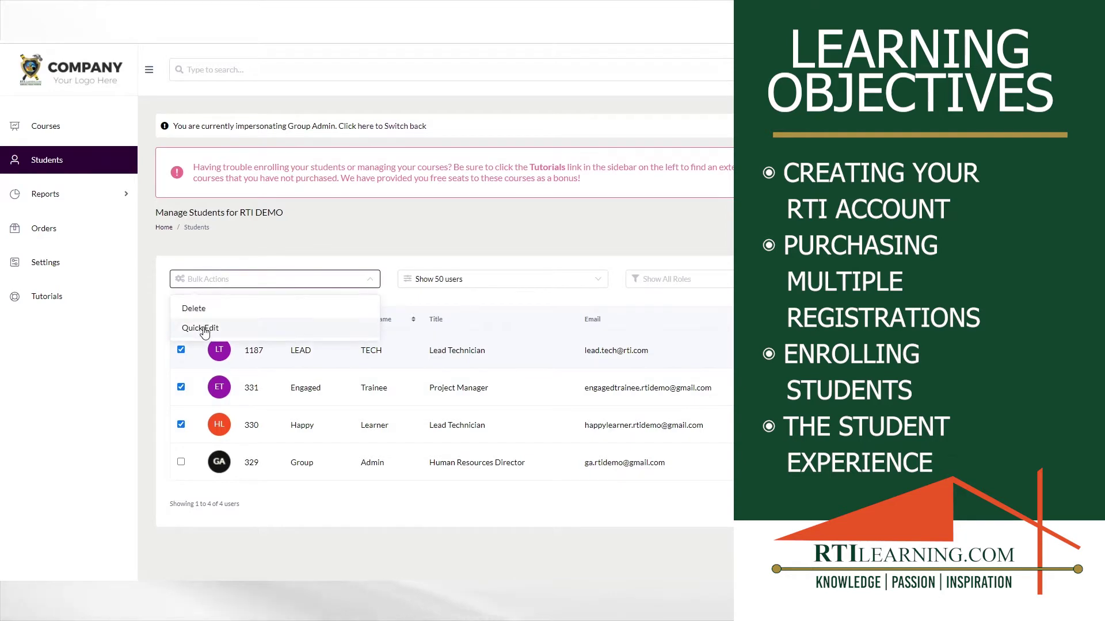
pyautogui.click(216, 324)
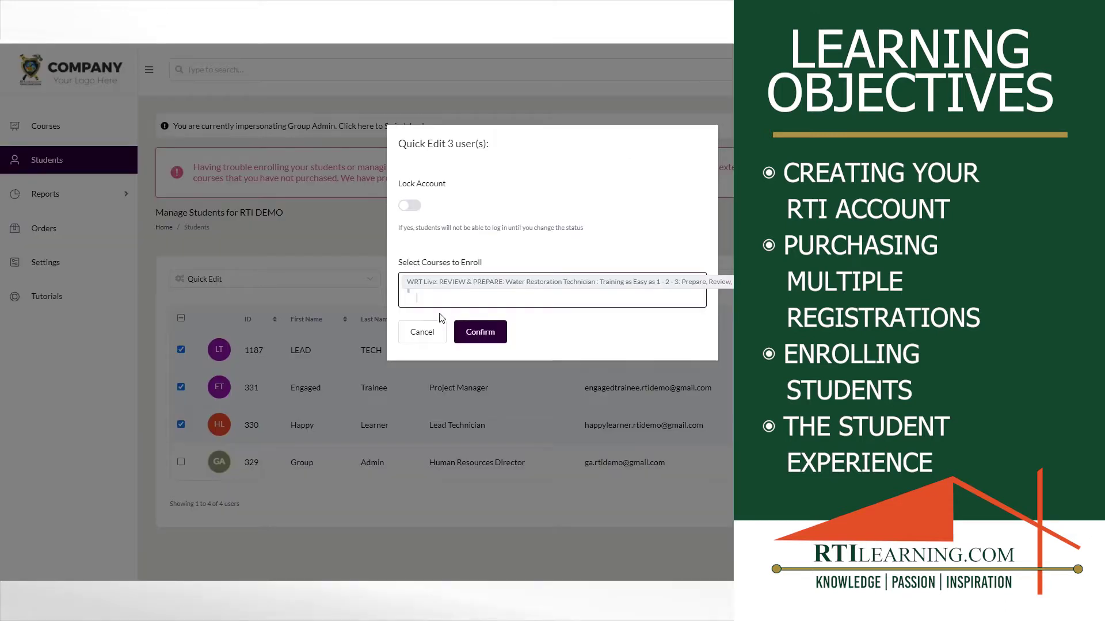
# Step: Add the eLearning Bonus and Phoenix_Educational Sponsor courses to the students' enrollment
pyautogui.click(439, 311)
pyautogui.click(439, 328)
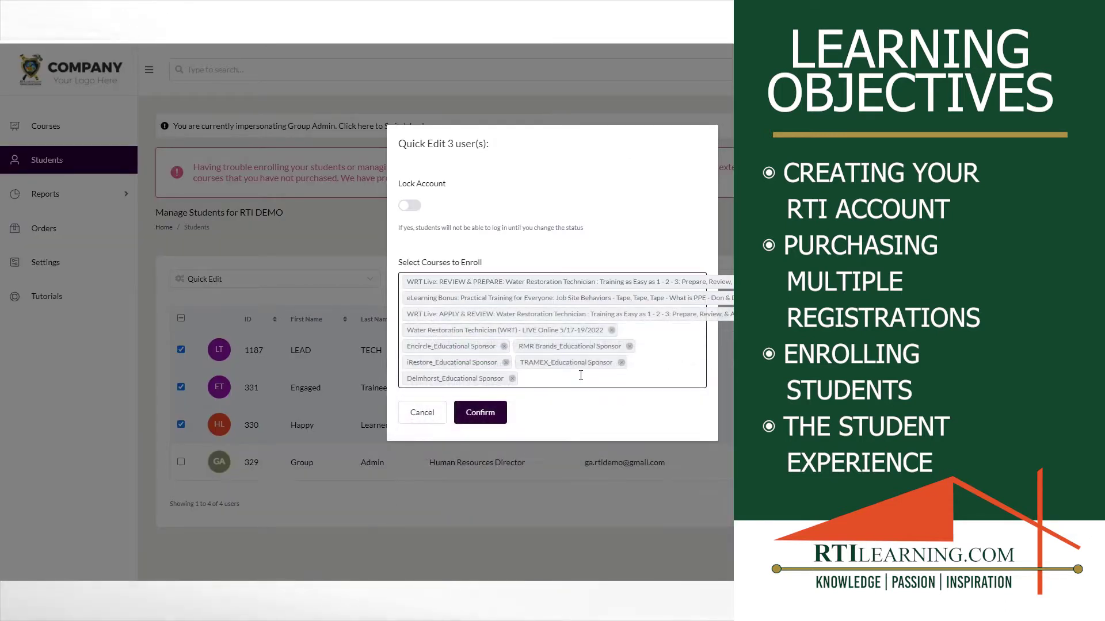
pyautogui.click(540, 380)
pyautogui.scroll(-2, 518, 500)
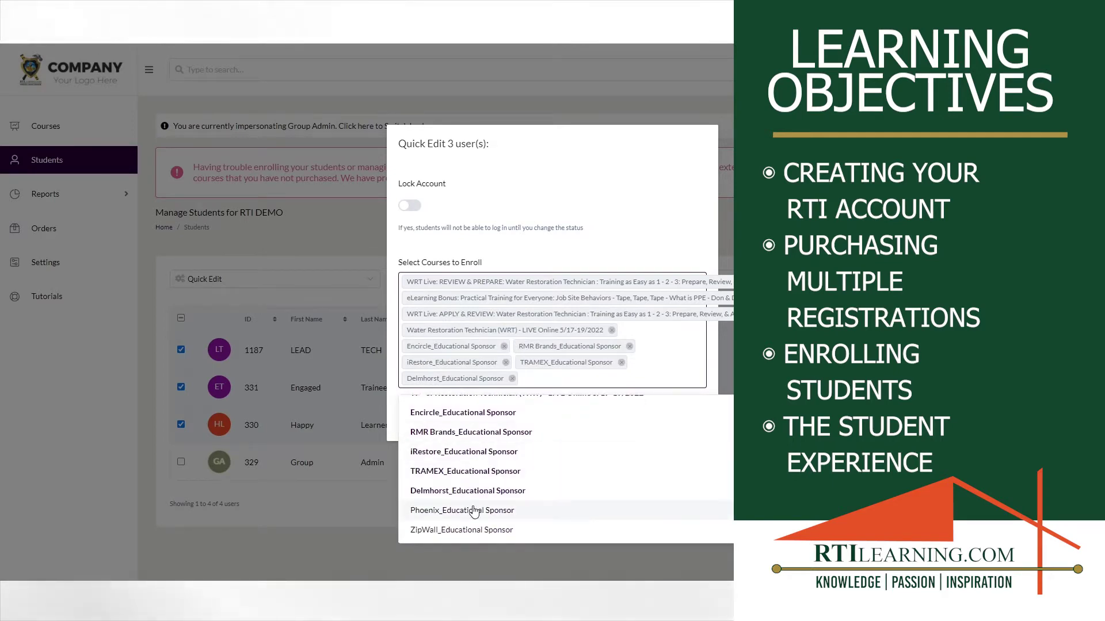
pyautogui.click(525, 575)
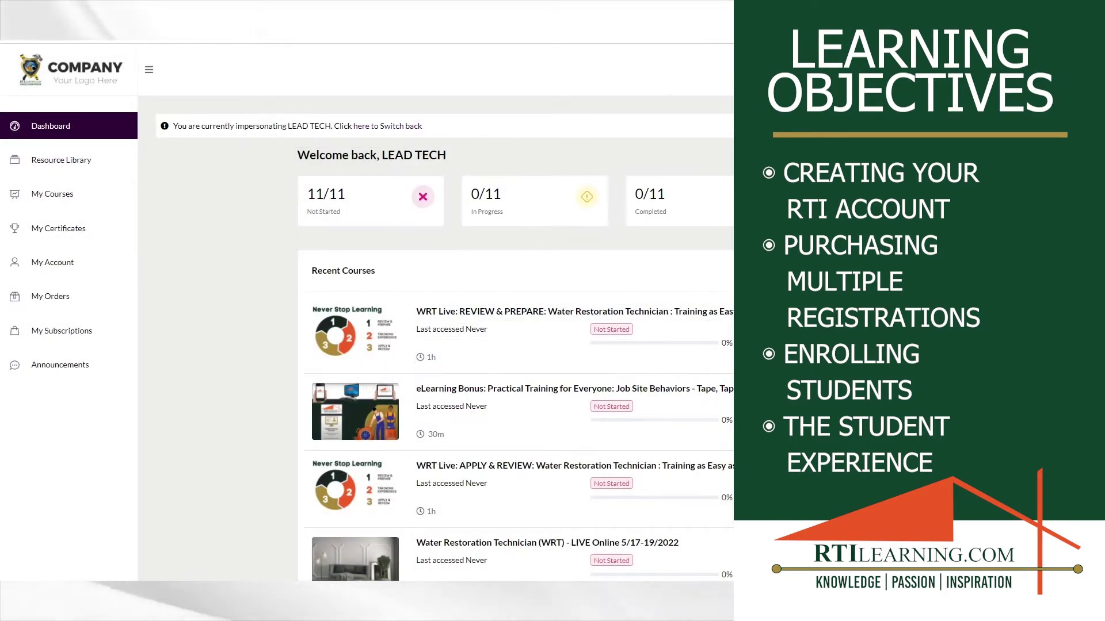
pyautogui.scroll(-2, 366, 311)
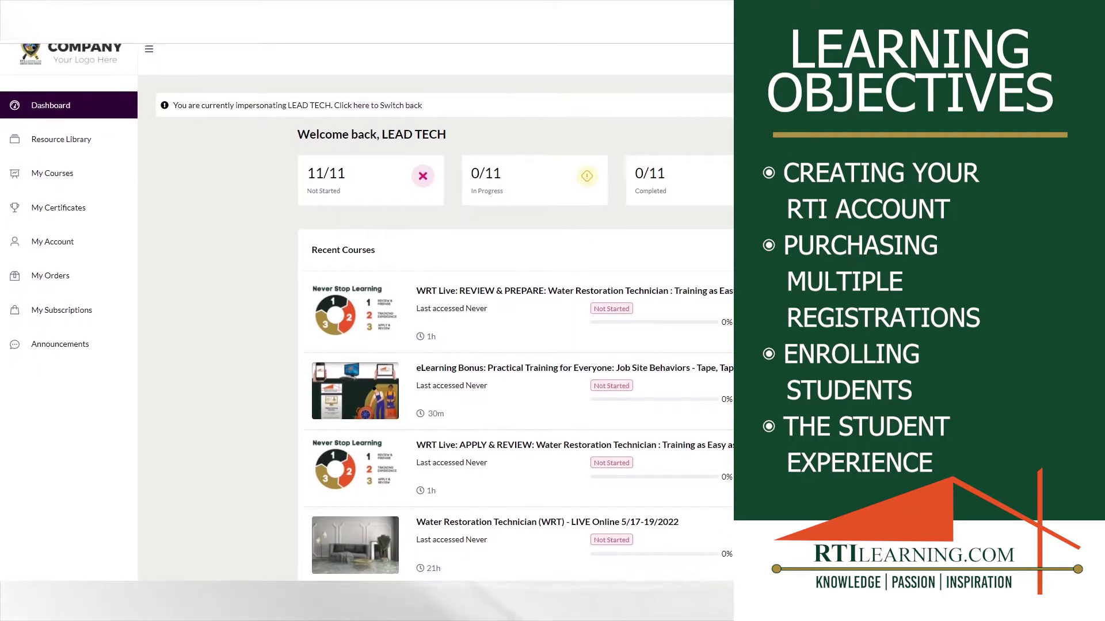
pyautogui.scroll(-3, 367, 311)
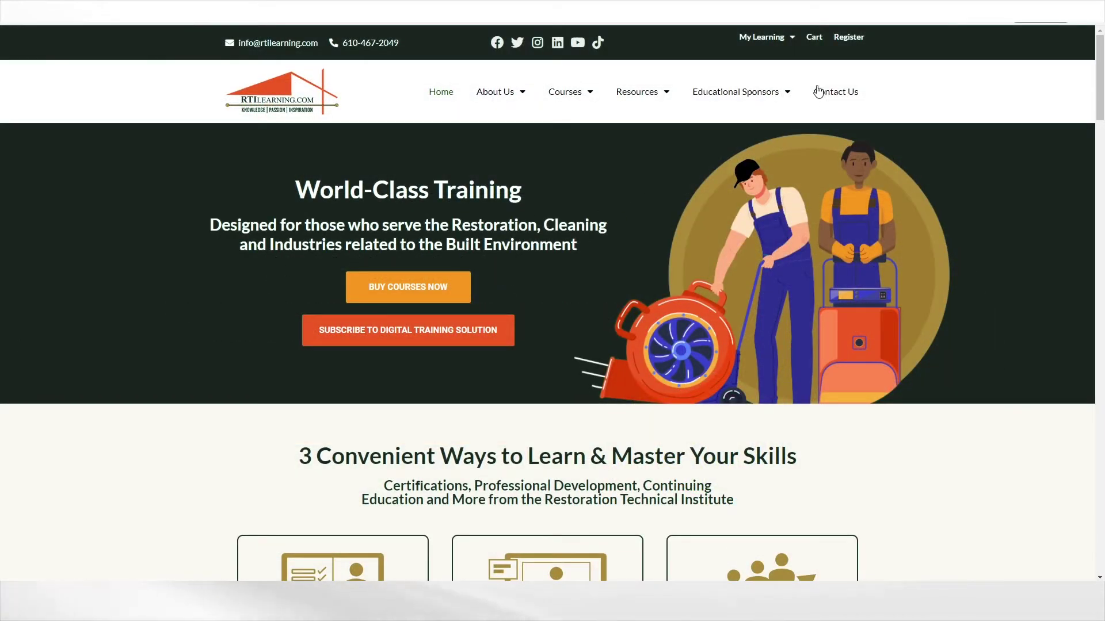
pyautogui.click(853, 42)
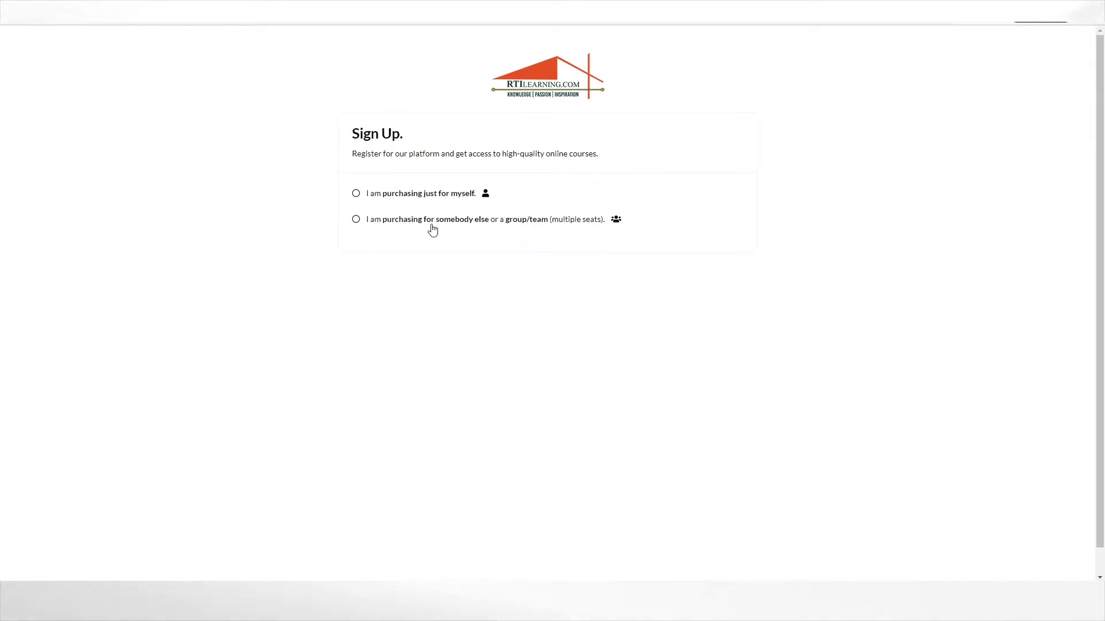
pyautogui.click(356, 220)
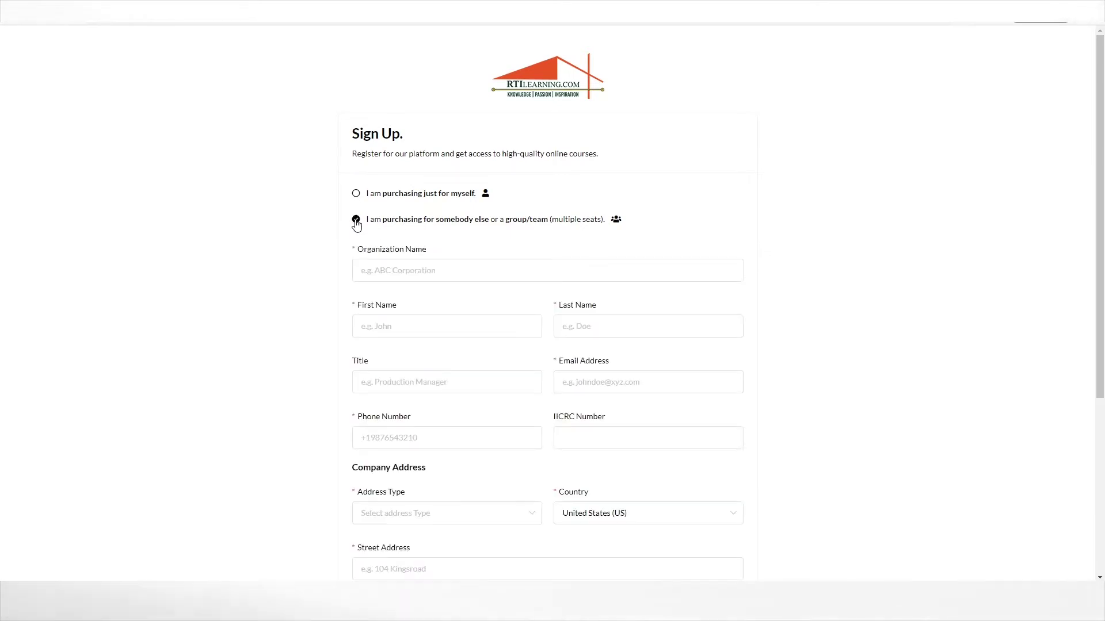
pyautogui.scroll(-1, 469, 298)
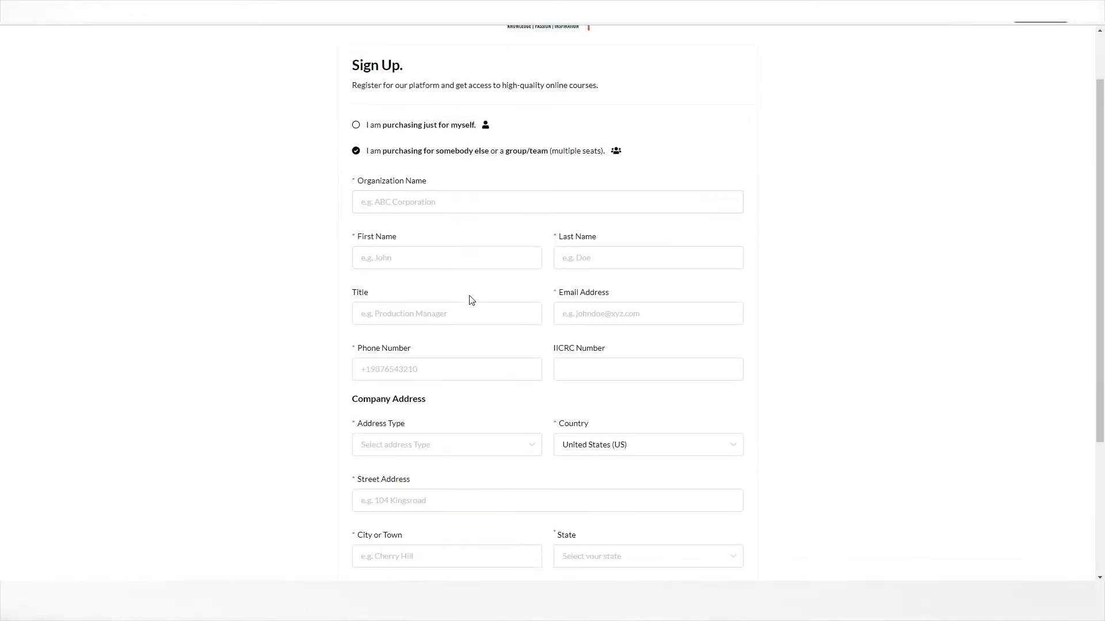
pyautogui.scroll(-3, 311, 509)
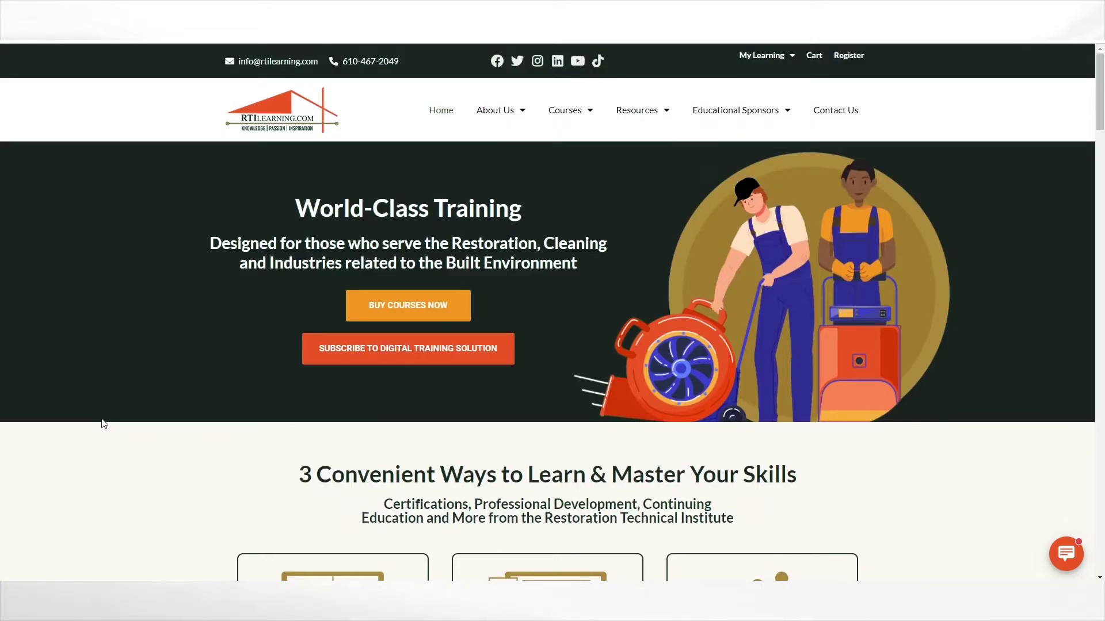
# Step: Filter the Our Courses catalog to the IICRC Course category and search for WRT
pyautogui.moveTo(582, 107)
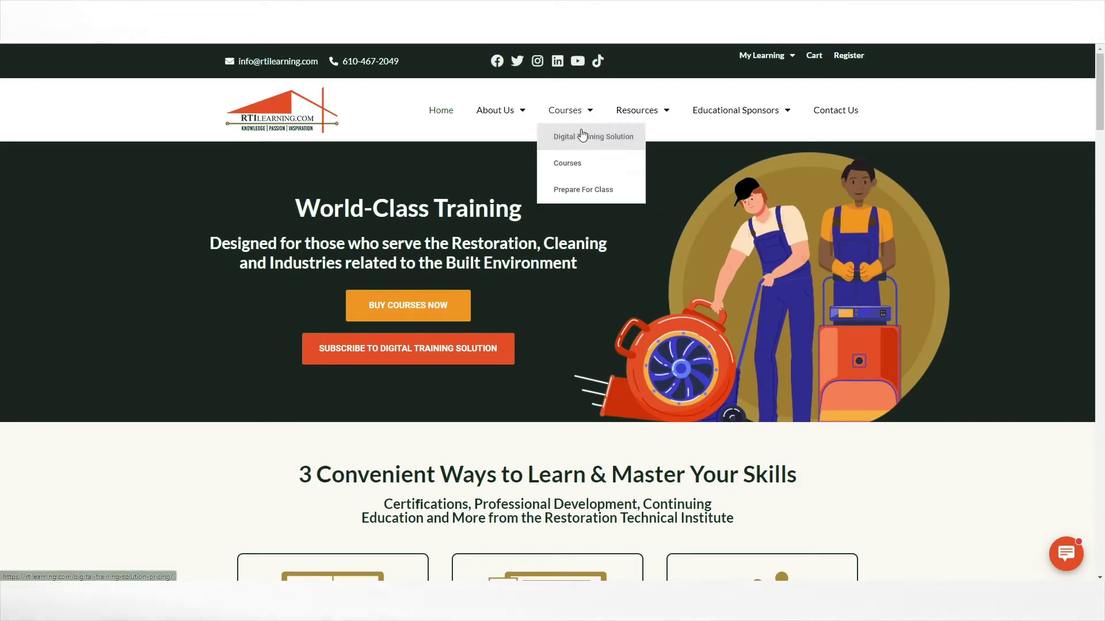
pyautogui.click(578, 164)
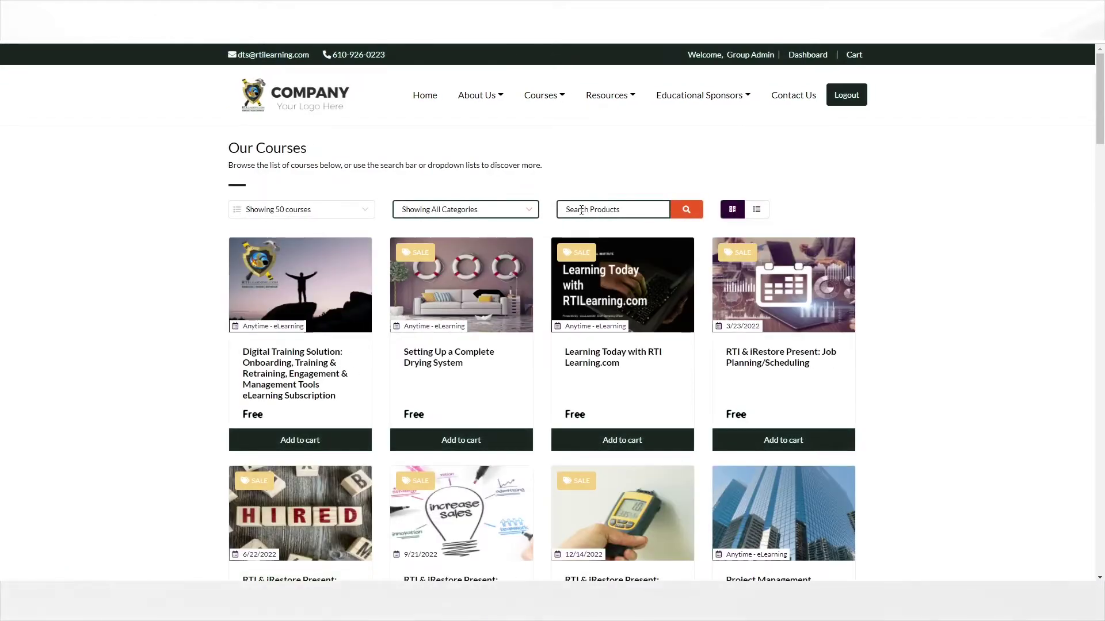
pyautogui.click(525, 216)
pyautogui.scroll(-2, 505, 328)
pyautogui.scroll(-3, 462, 344)
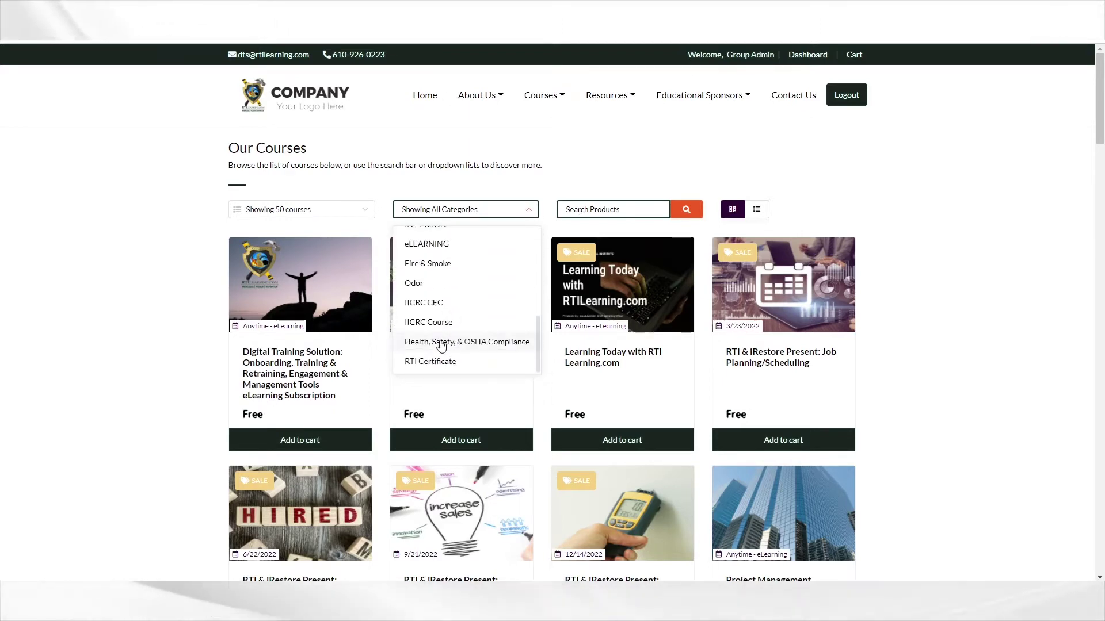
pyautogui.scroll(-1, 451, 322)
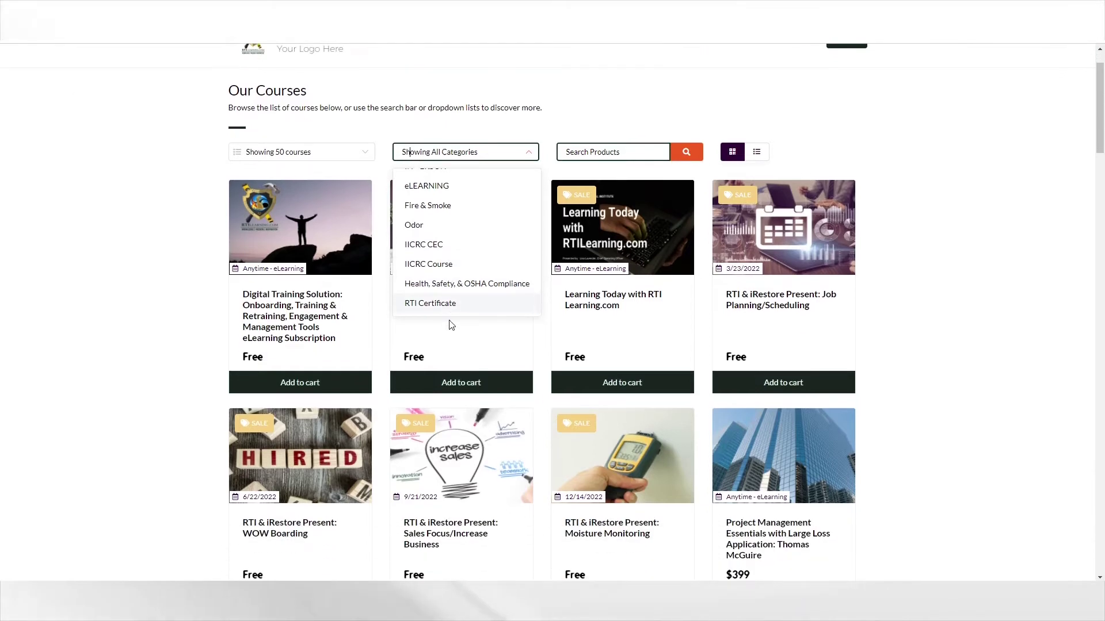
pyautogui.scroll(1, 460, 299)
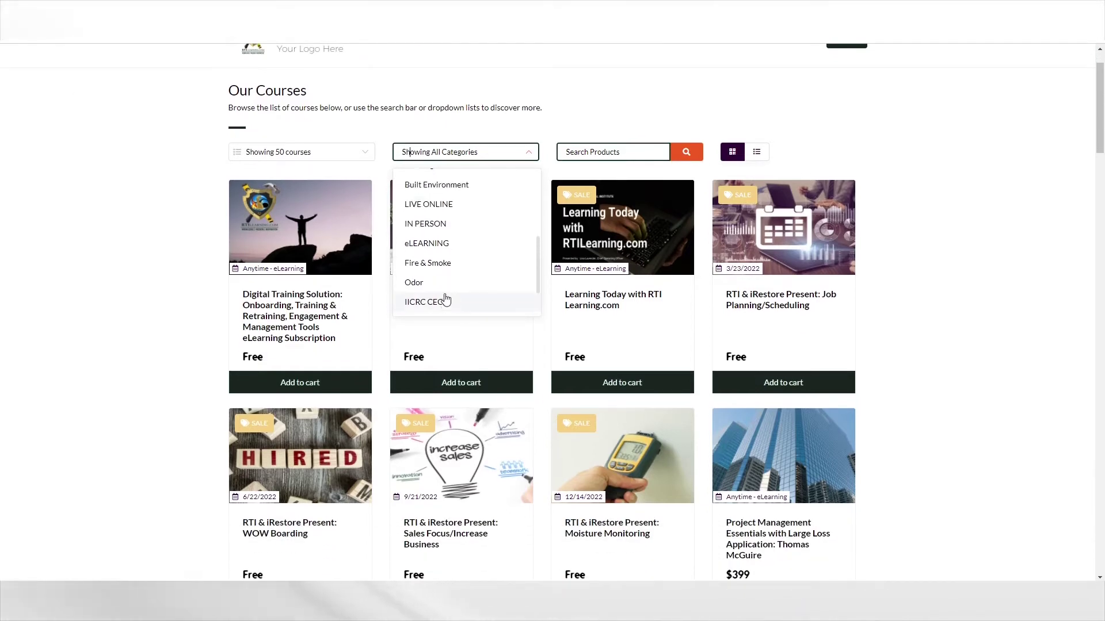
pyautogui.scroll(-1, 446, 299)
pyautogui.click(444, 264)
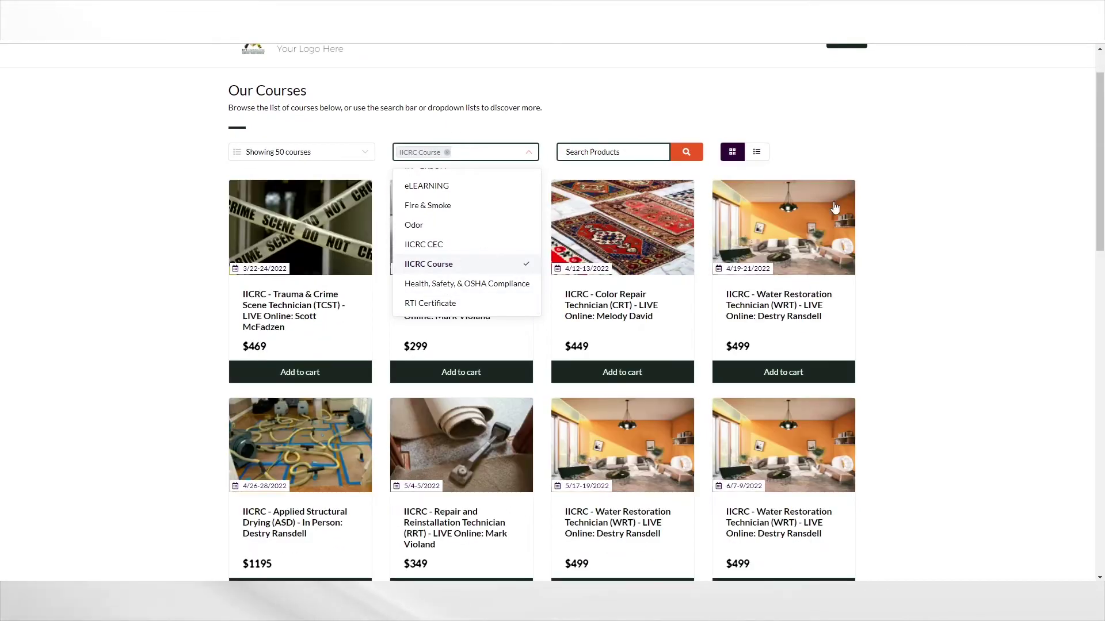
pyautogui.click(580, 149)
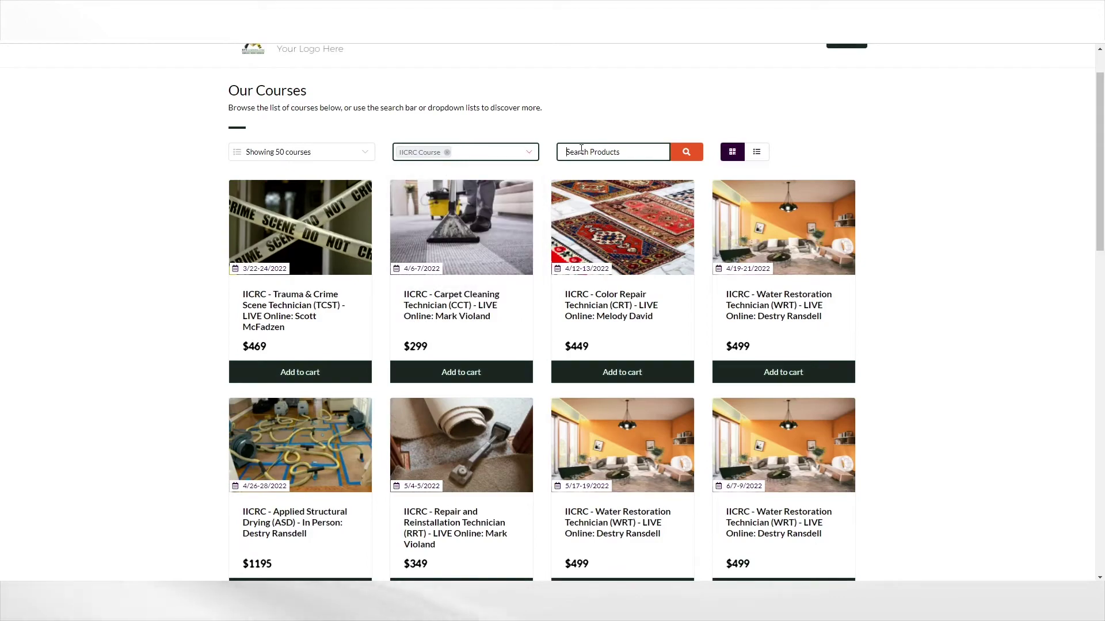
pyautogui.write('WRT')
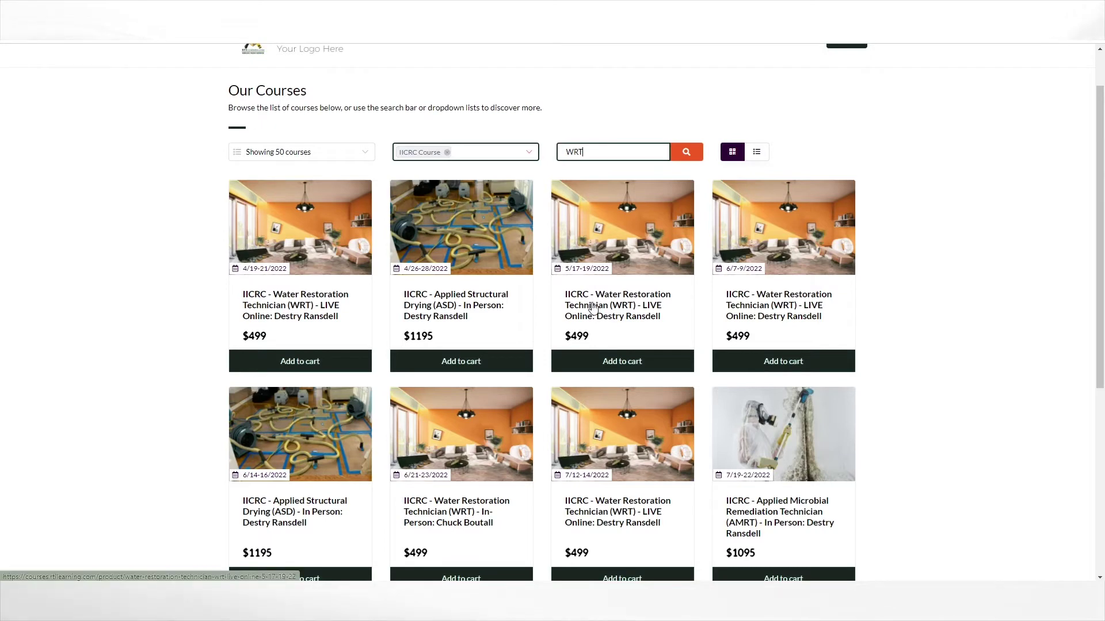
# Step: Add the WRT LIVE Online May 17-19 course to the cart and proceed to checkout
pyautogui.click(594, 309)
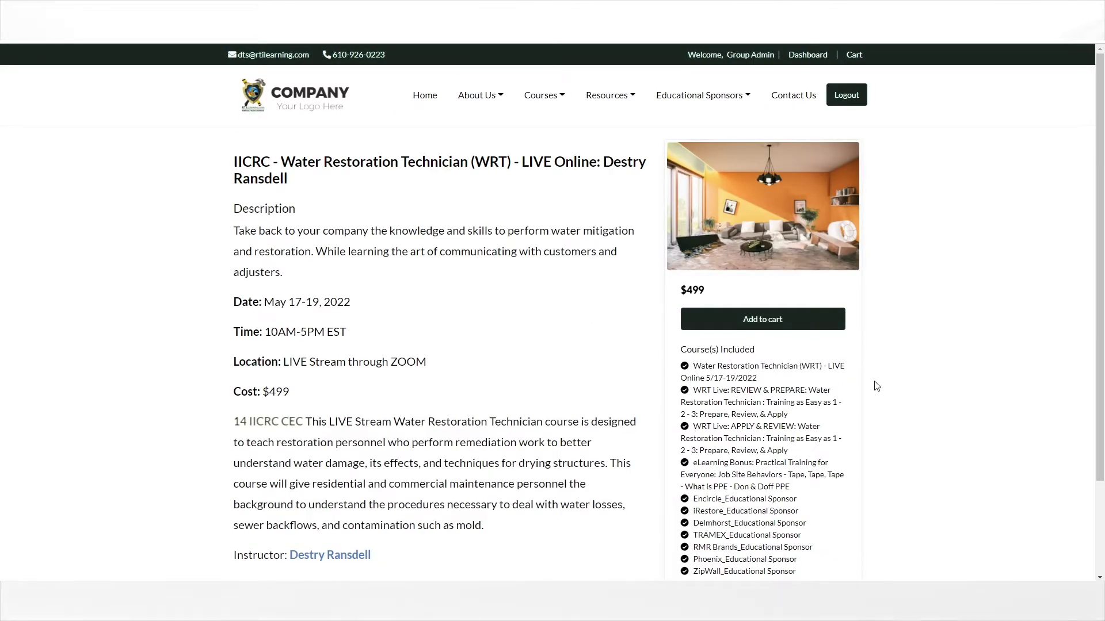
pyautogui.scroll(-1, 876, 386)
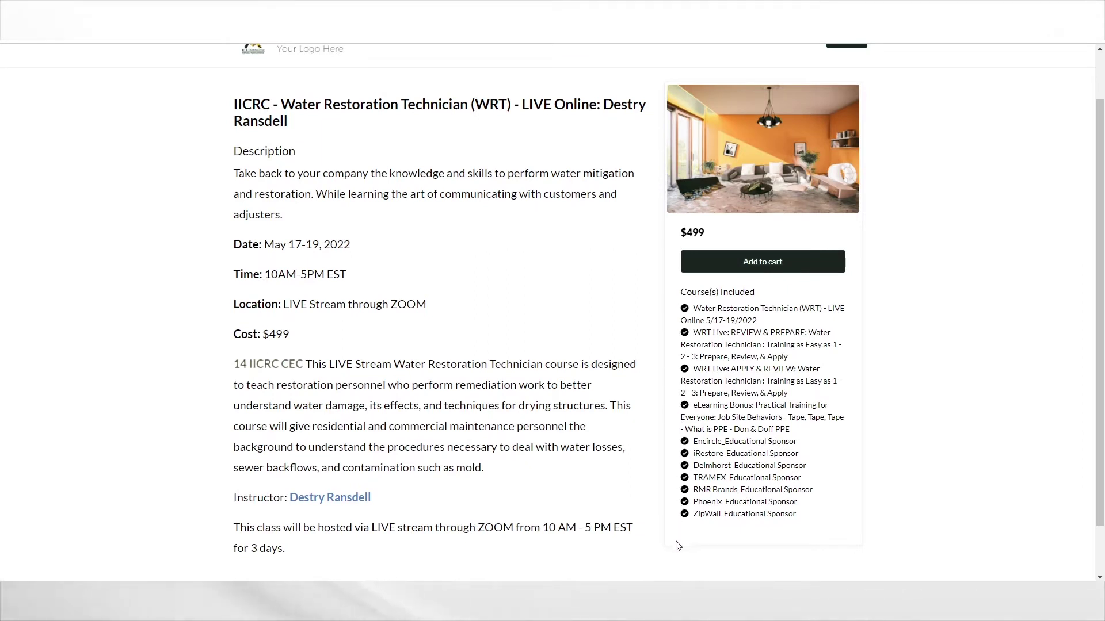
pyautogui.click(716, 262)
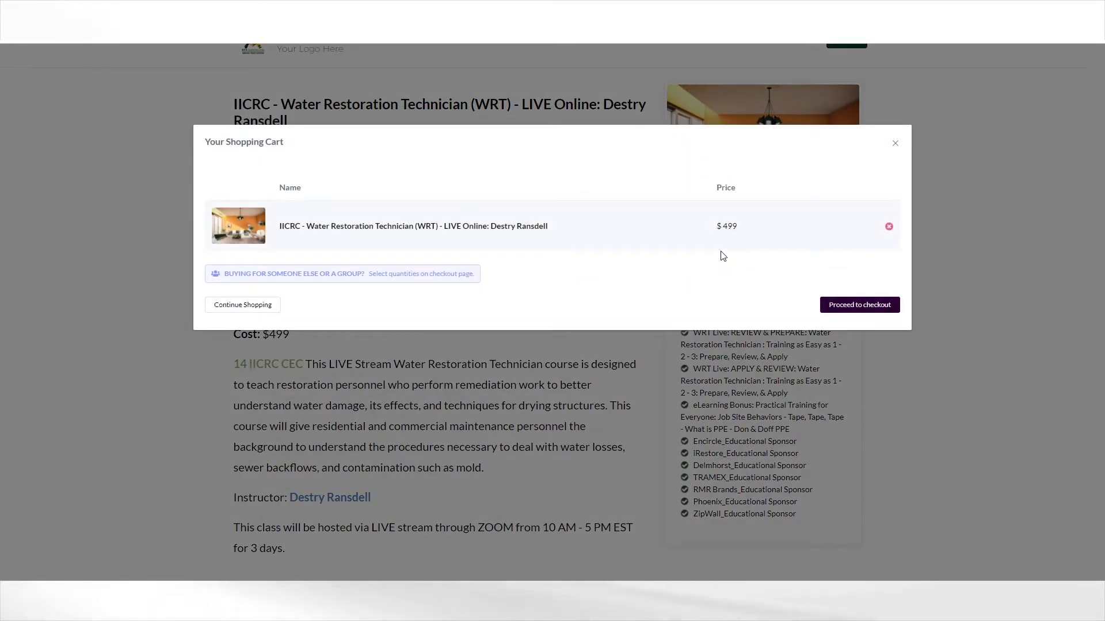
pyautogui.click(851, 305)
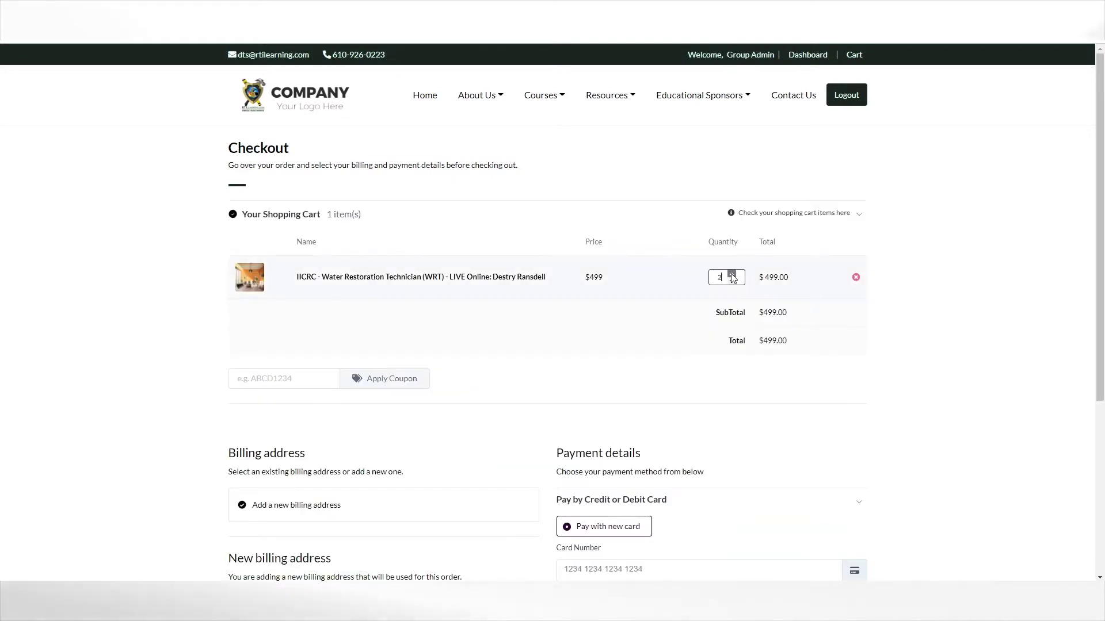
# Step: Reduce the order to 3 seats, totalling $1,497
pyautogui.click(731, 281)
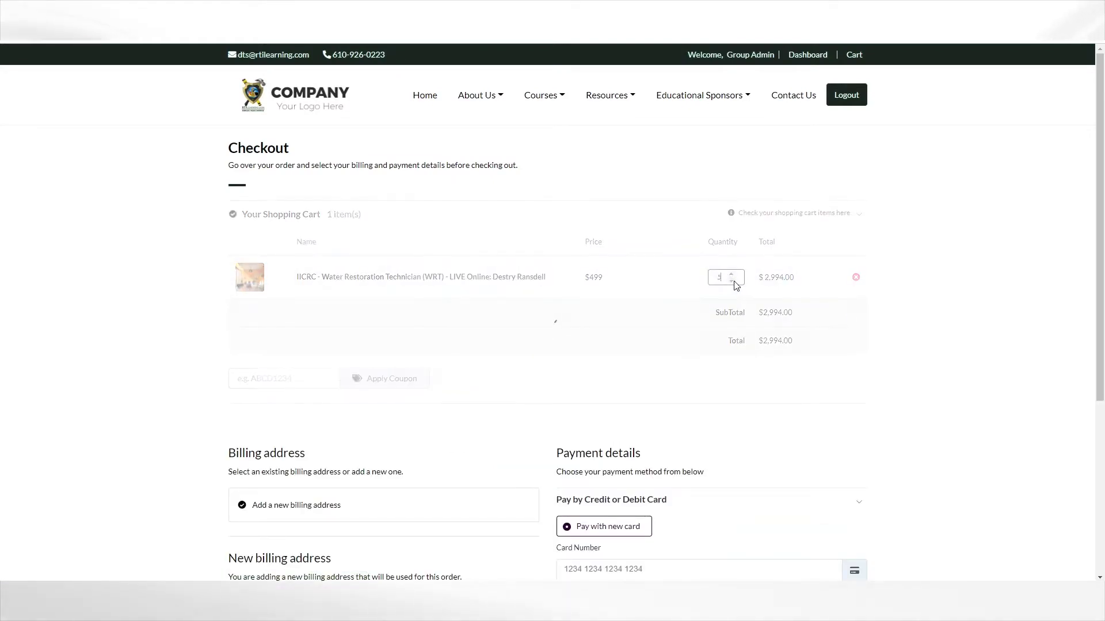
pyautogui.click(731, 281)
pyautogui.click(731, 281)
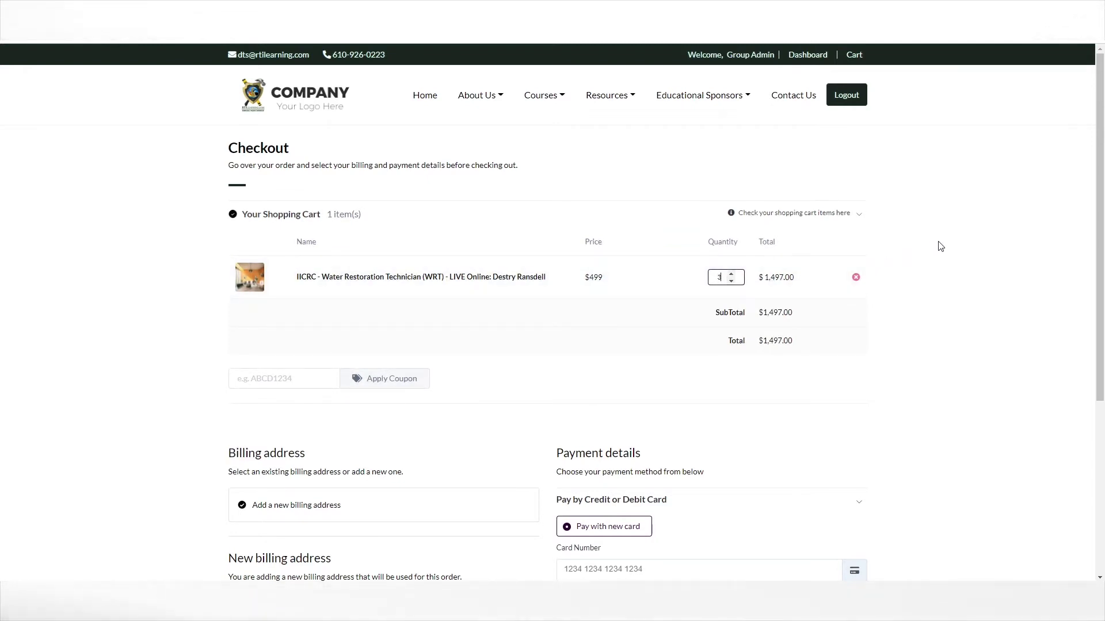
# Step: Fill in the billing street address lines, zip code and city
pyautogui.scroll(-1, 940, 246)
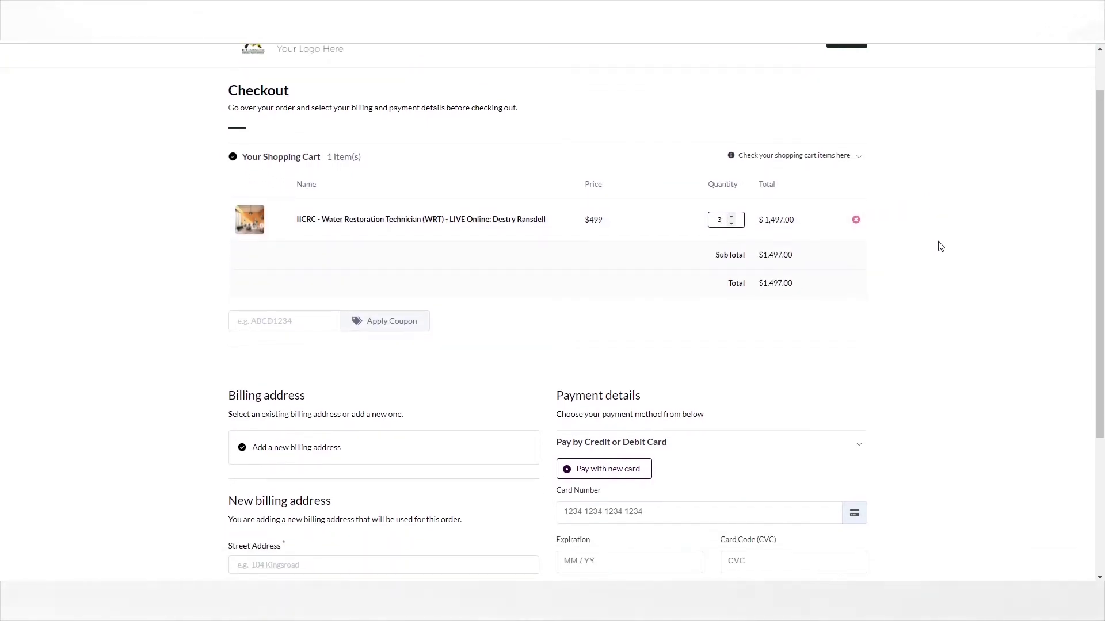
pyautogui.scroll(-3, 940, 246)
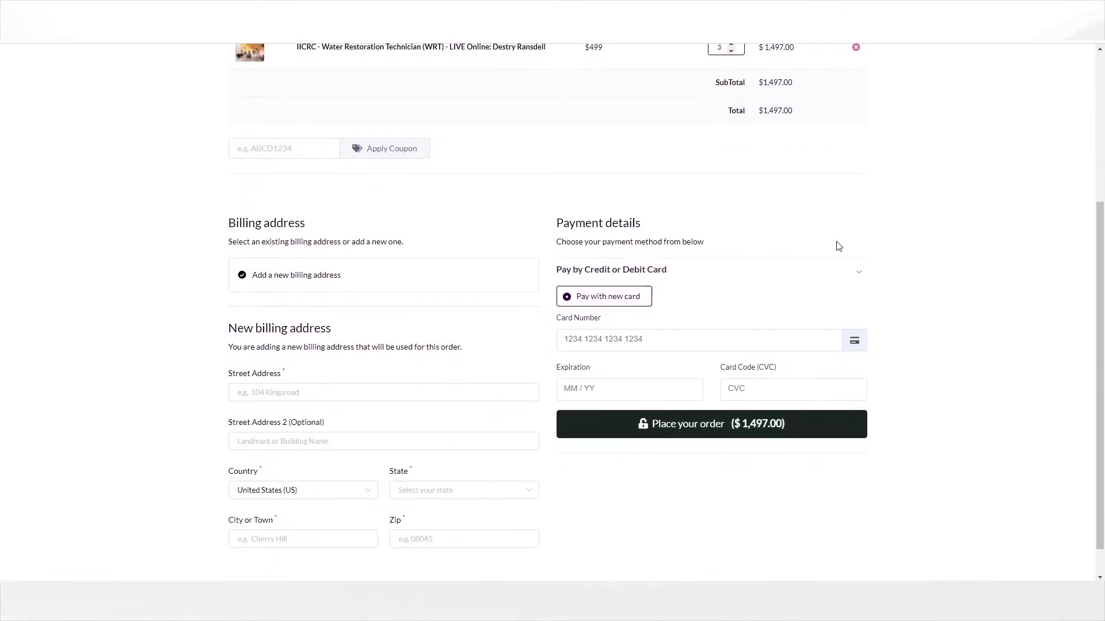
pyautogui.click(317, 395)
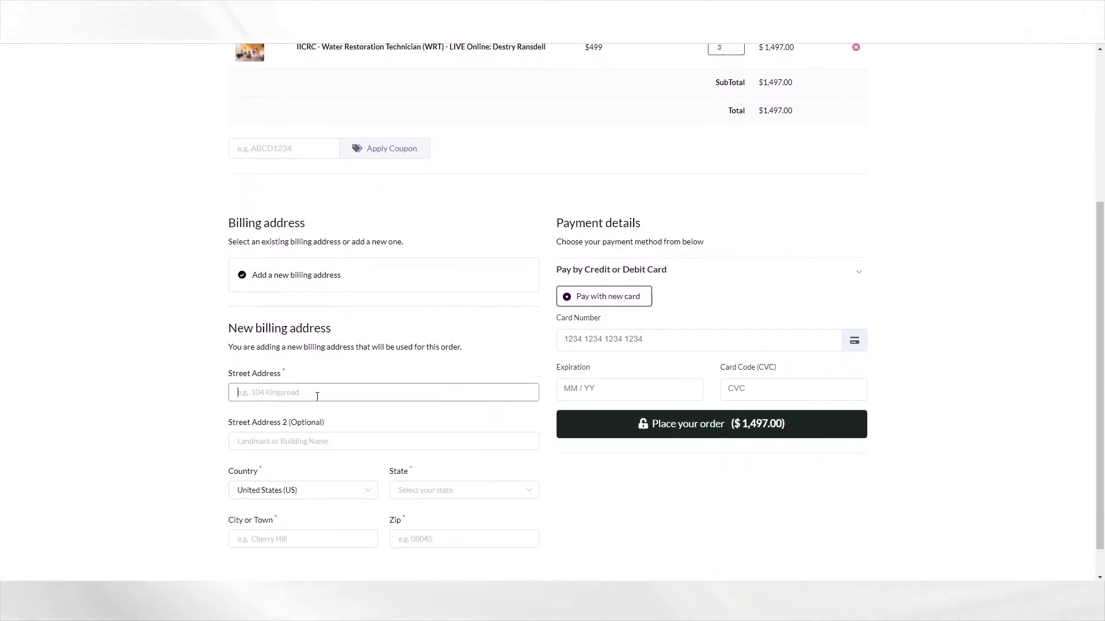
pyautogui.click(320, 441)
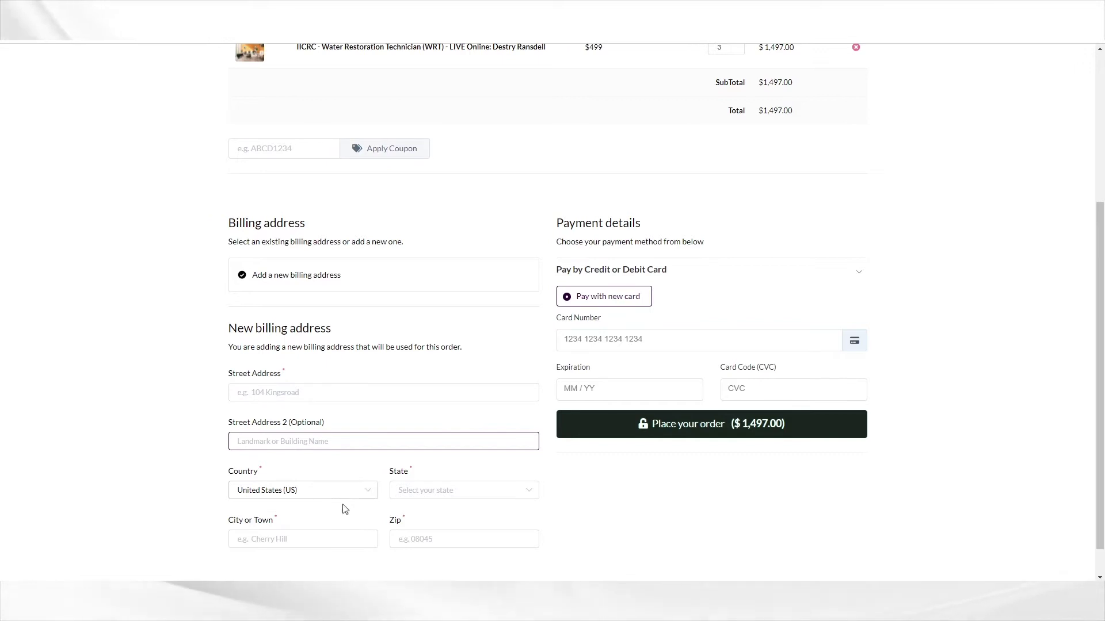
pyautogui.click(397, 540)
pyautogui.click(333, 539)
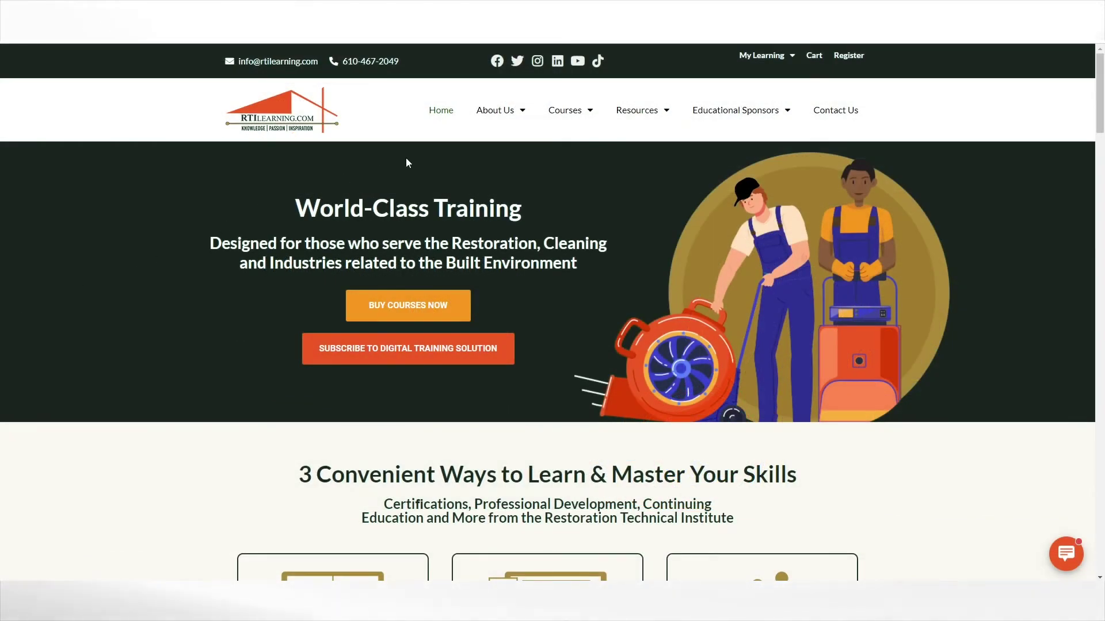
# Step: Preview the My Learning student dashboard, then switch back to the admin Courses page
pyautogui.click(769, 59)
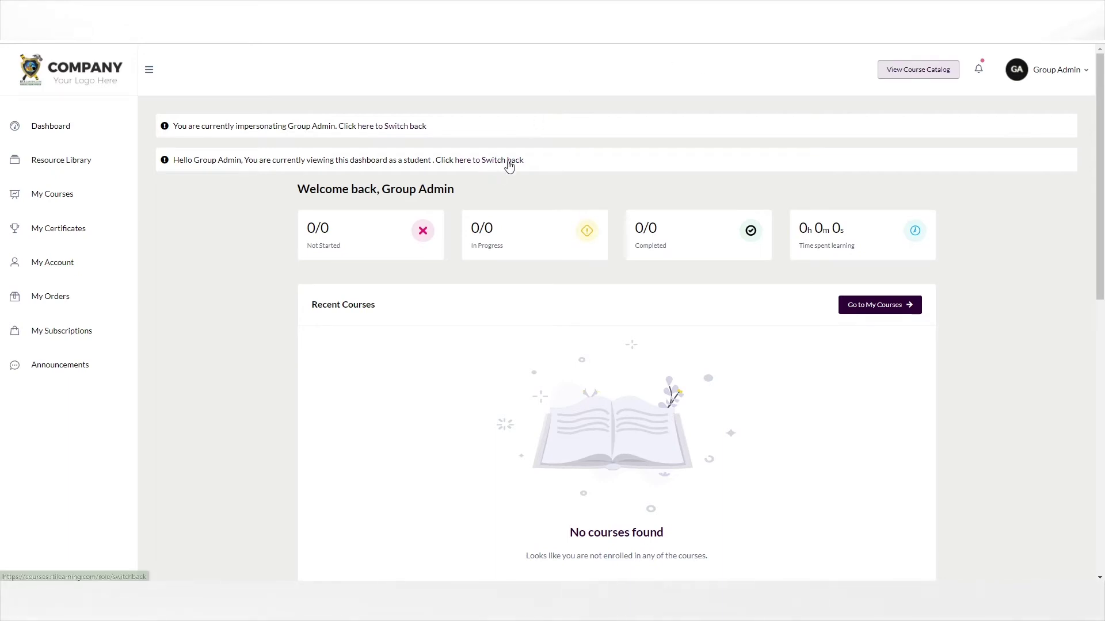
pyautogui.click(509, 160)
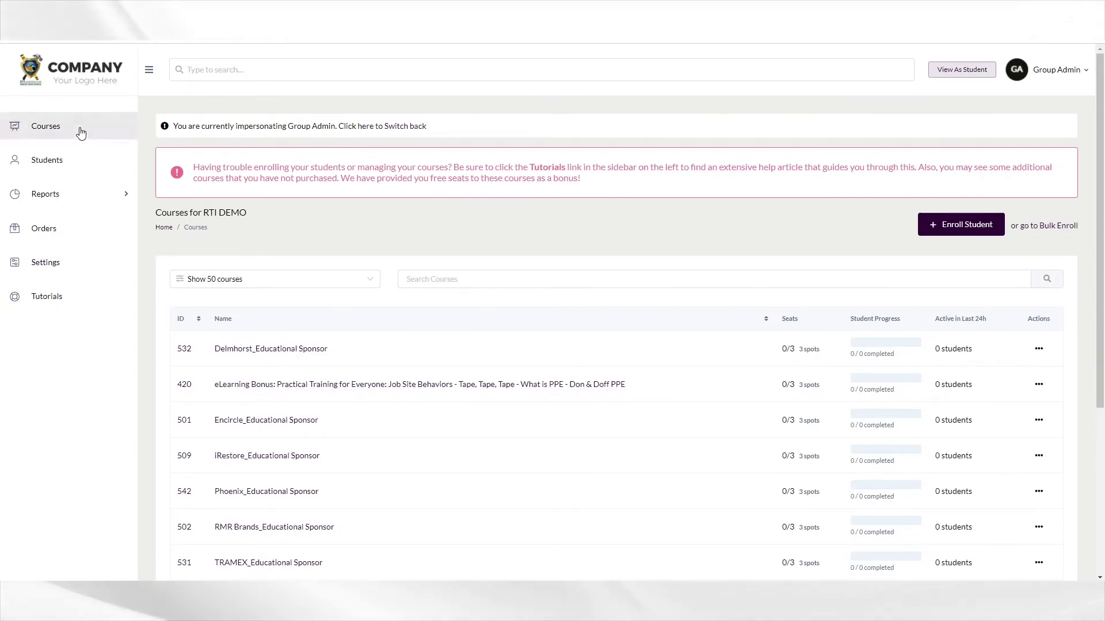
# Step: On Manage Students, open the Enroll Student form and enter a new student's first and last name
pyautogui.click(75, 166)
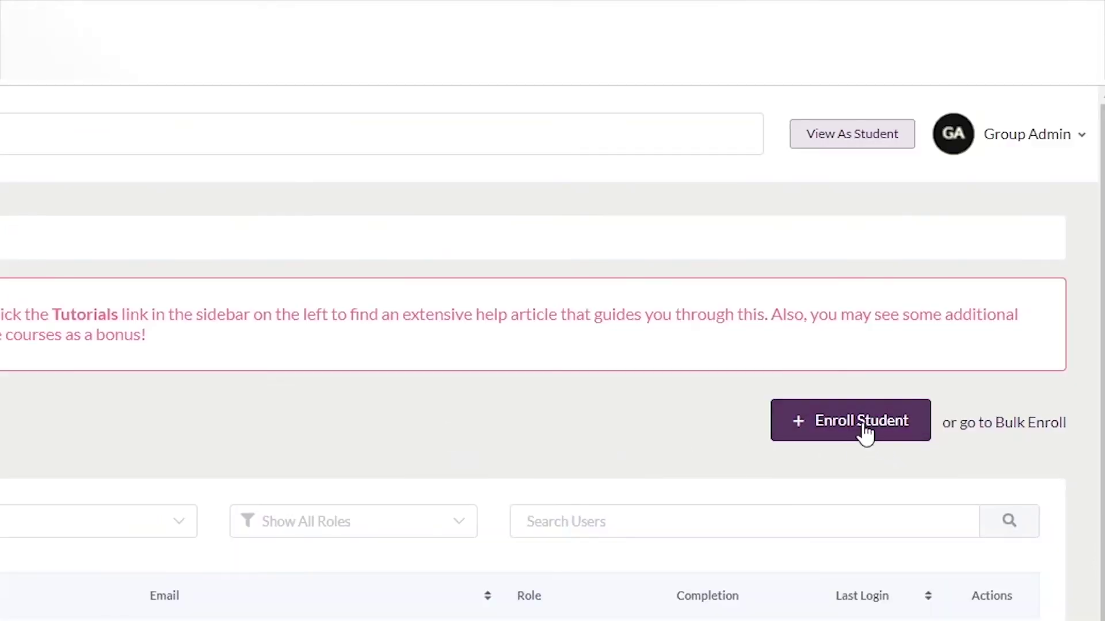
pyautogui.click(865, 433)
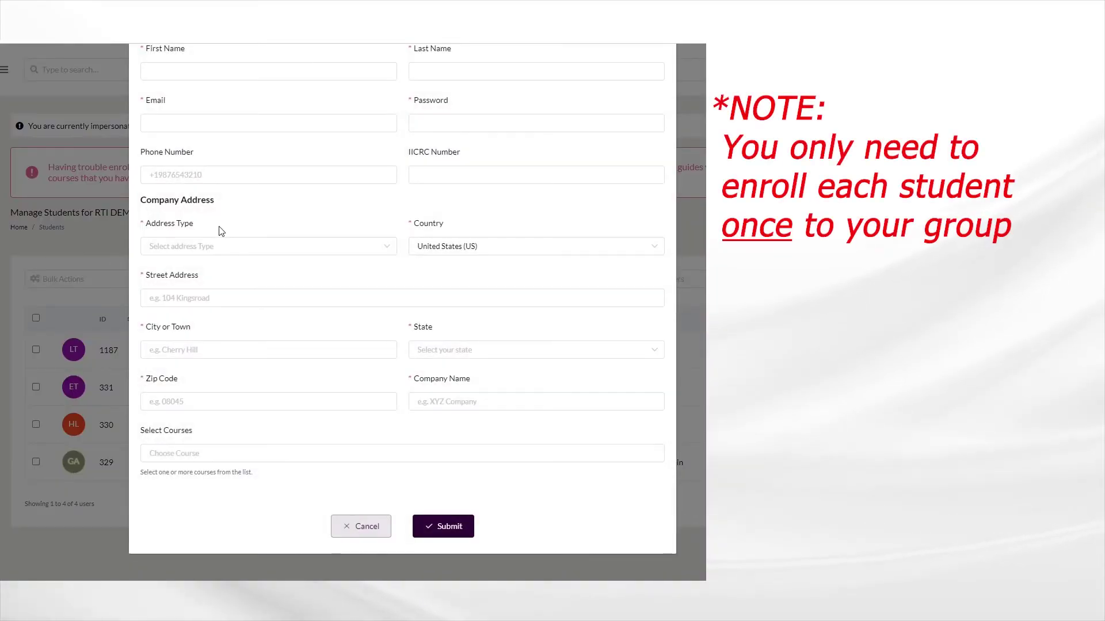
pyautogui.scroll(1, 219, 230)
pyautogui.click(173, 130)
pyautogui.write('Lead')
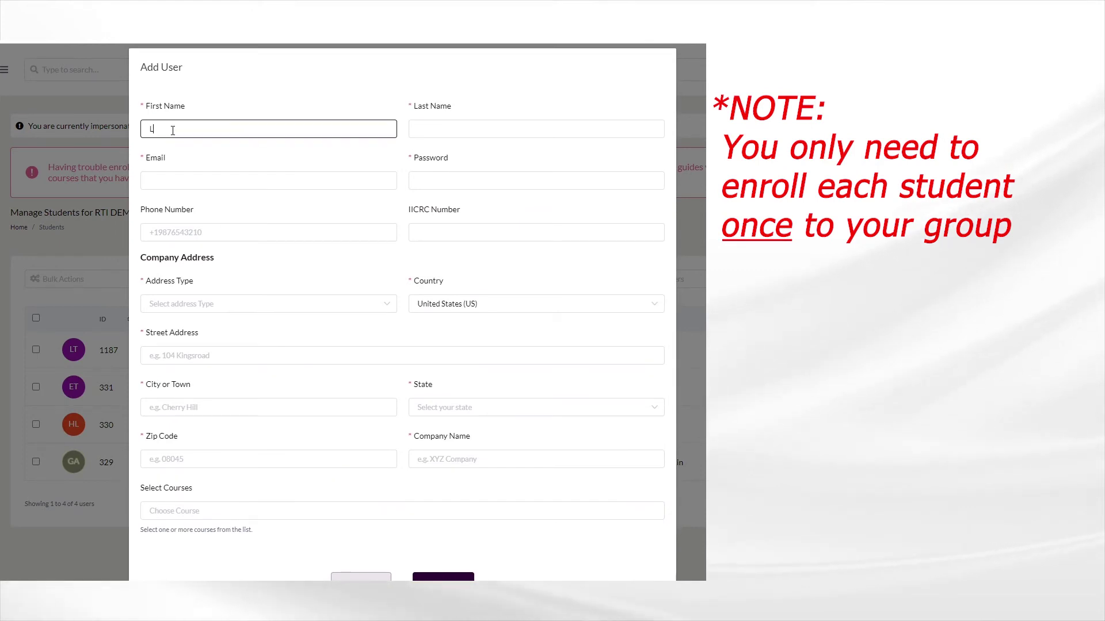
pyautogui.press('Tab')
pyautogui.write('Tech')
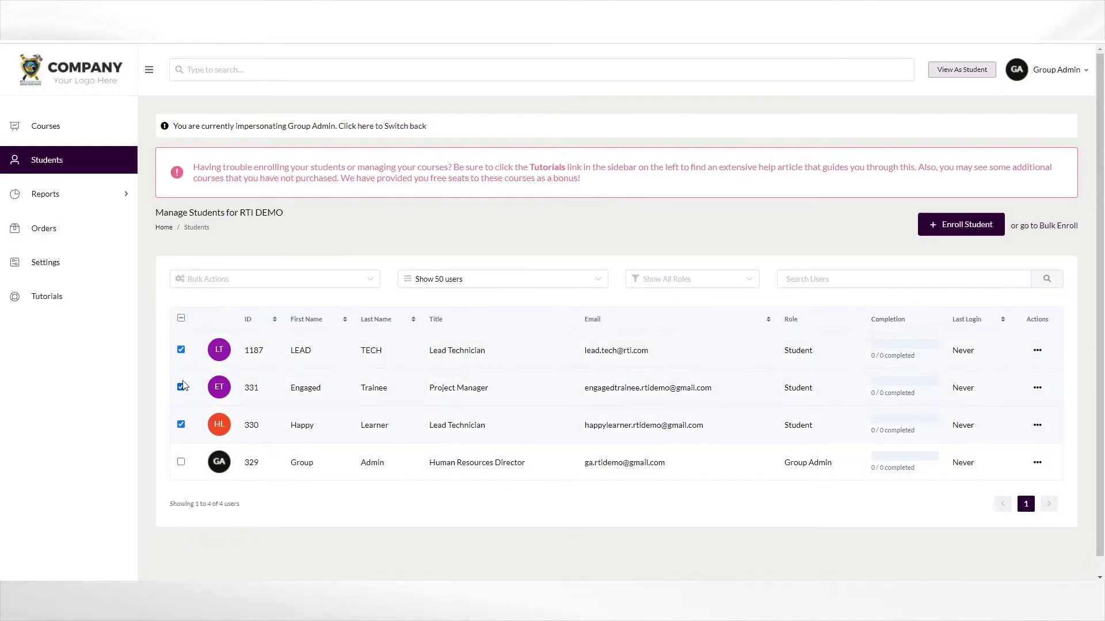
# Step: Quick edit the three students and add WRT REVIEW & PREPARE, eLearning Bonus, APPLY & REVIEW, and LIVE Online 5/17-19/2022
pyautogui.click(371, 280)
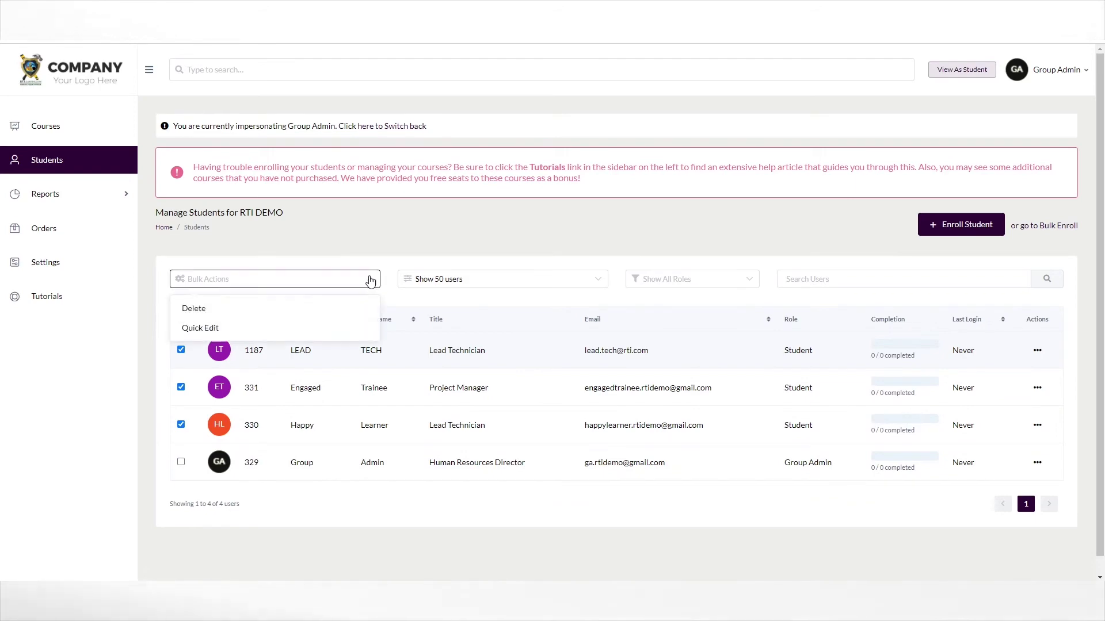
pyautogui.click(226, 329)
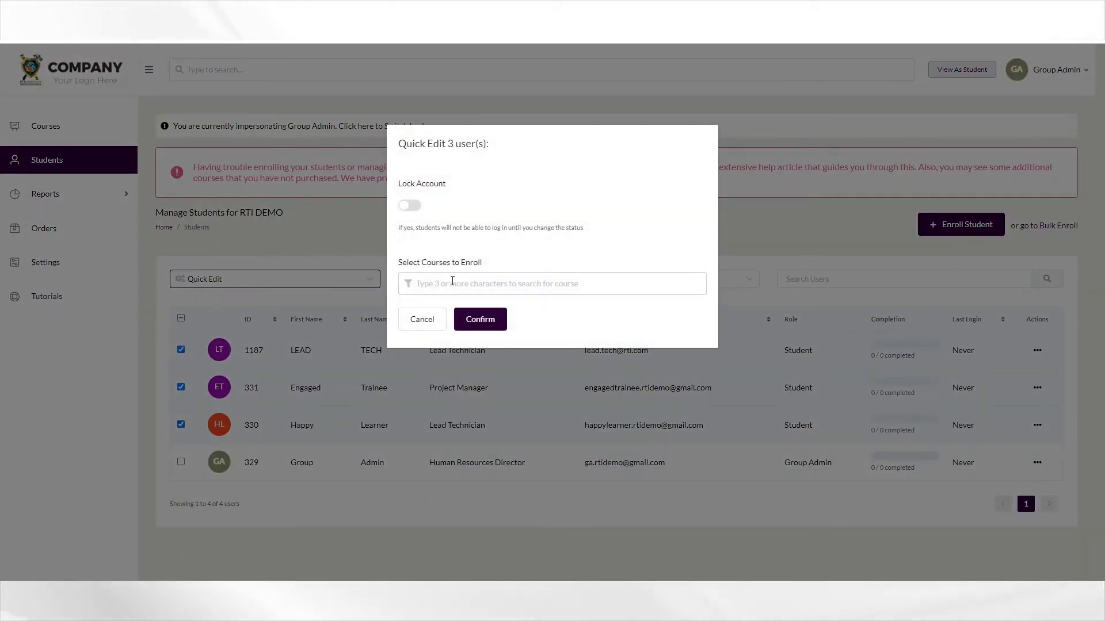
pyautogui.click(452, 282)
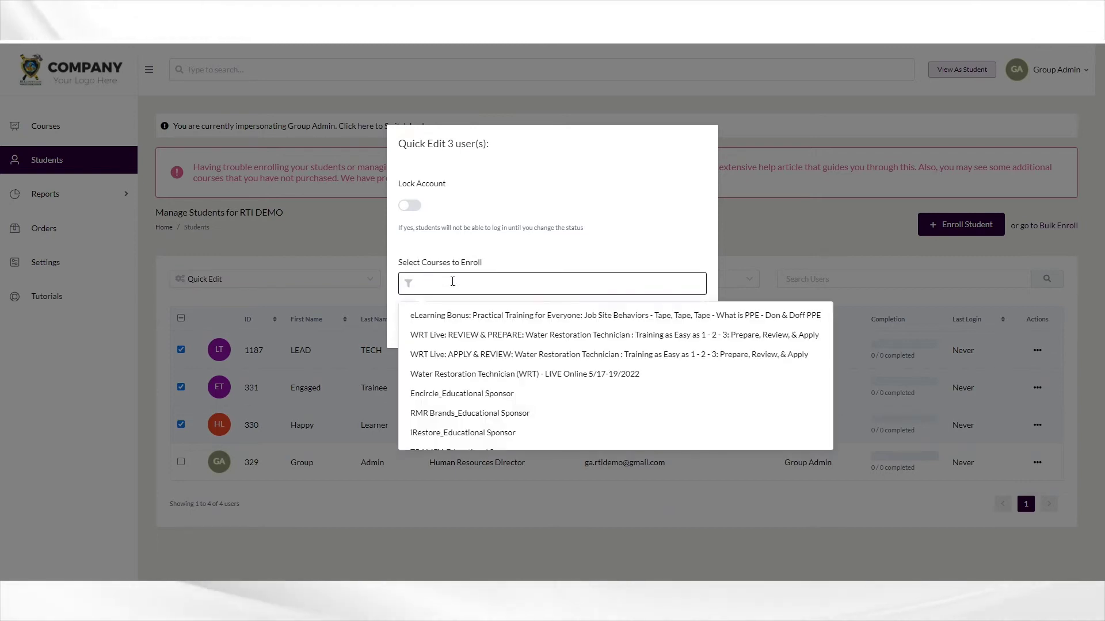
pyautogui.click(457, 335)
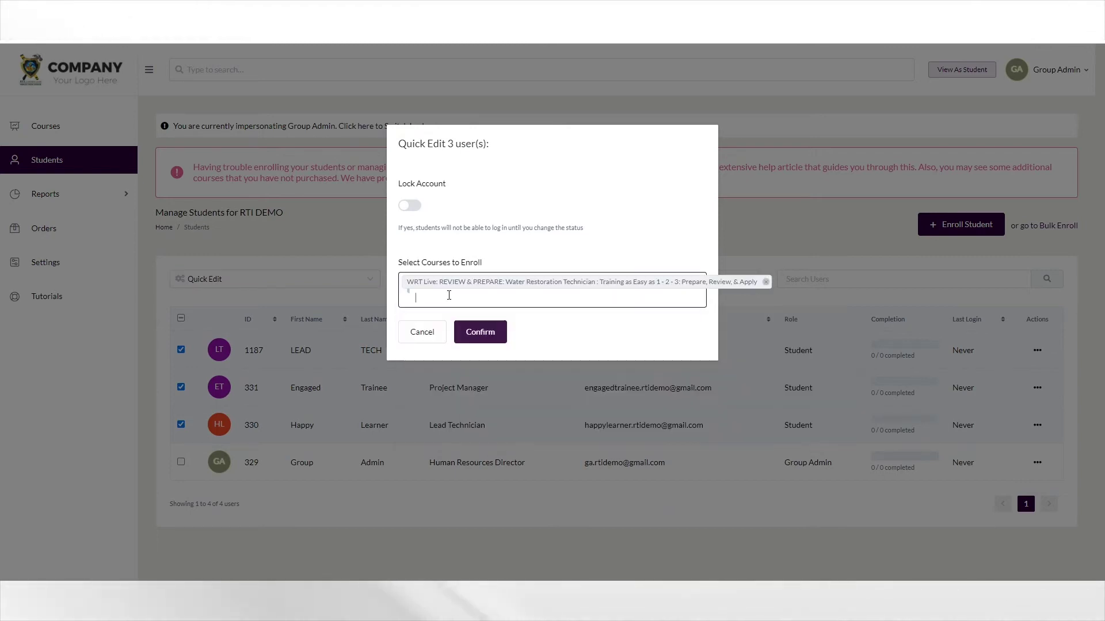
pyautogui.click(442, 296)
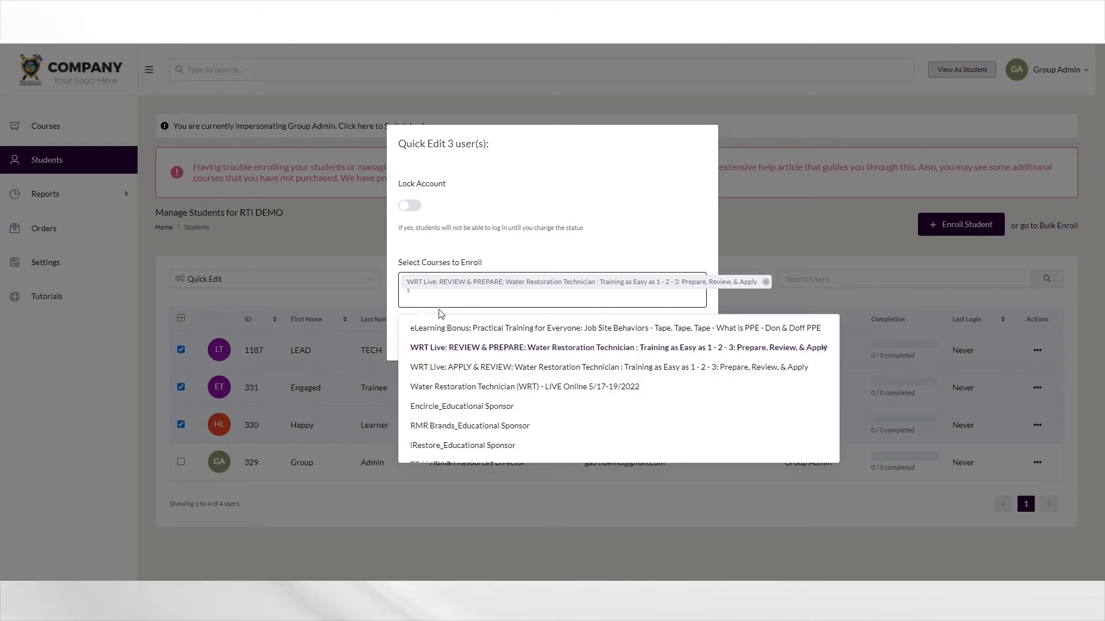
pyautogui.click(439, 318)
pyautogui.click(424, 315)
pyautogui.click(480, 388)
# Step: Add the Educational Sponsor courses, including Phoenix and ZipWall, and confirm the enrollment
pyautogui.click(480, 459)
pyautogui.click(569, 380)
pyautogui.scroll(-3, 518, 438)
pyautogui.click(525, 508)
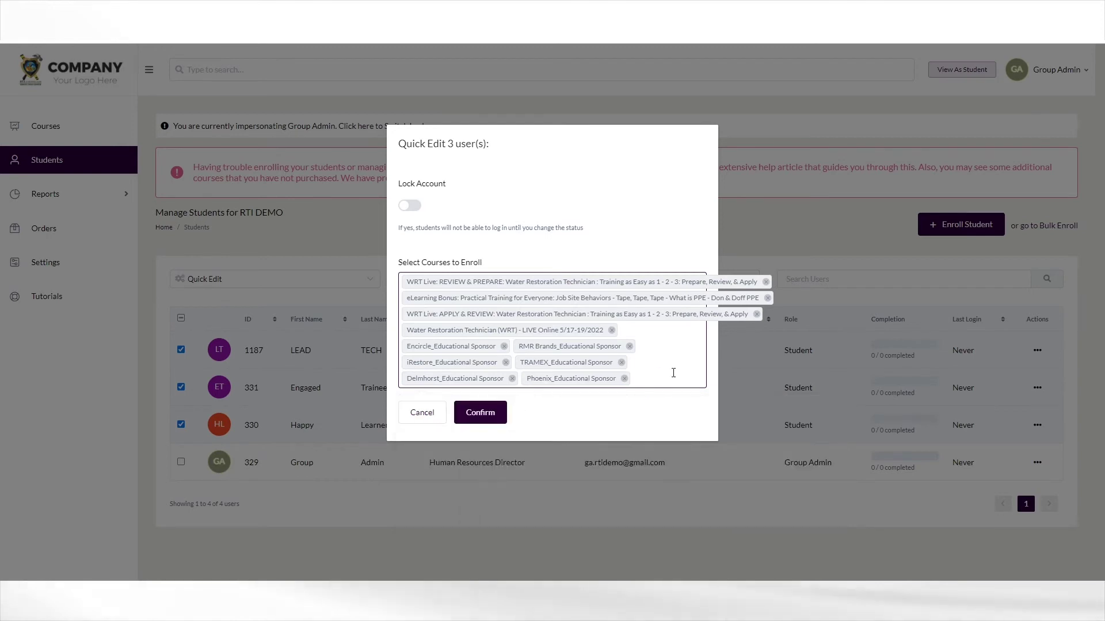
pyautogui.click(666, 375)
pyautogui.scroll(-1, 513, 460)
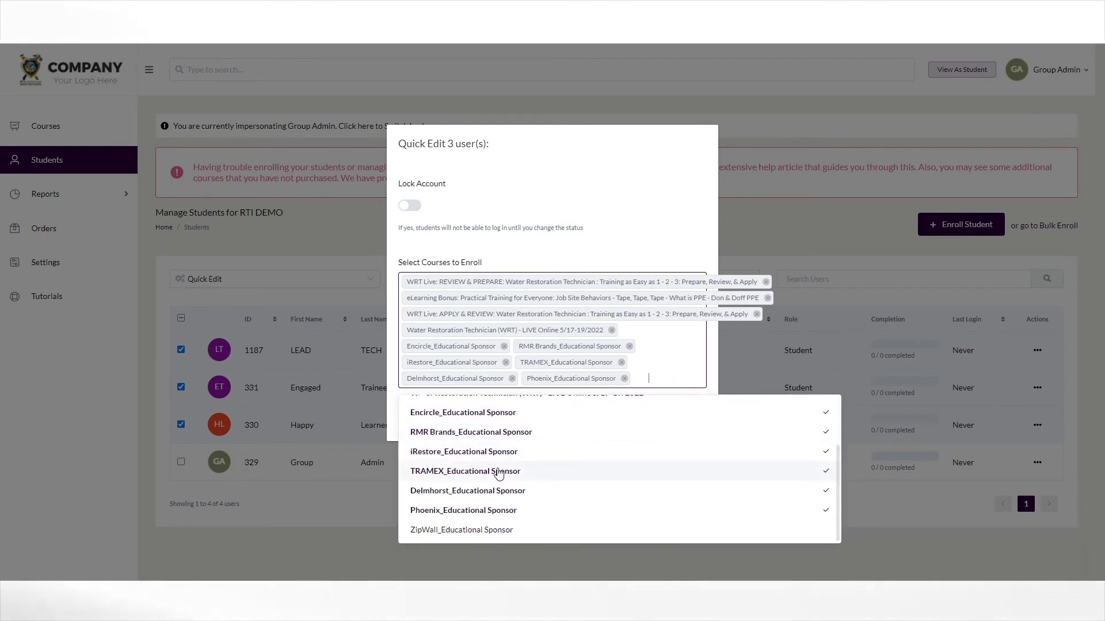
pyautogui.click(478, 529)
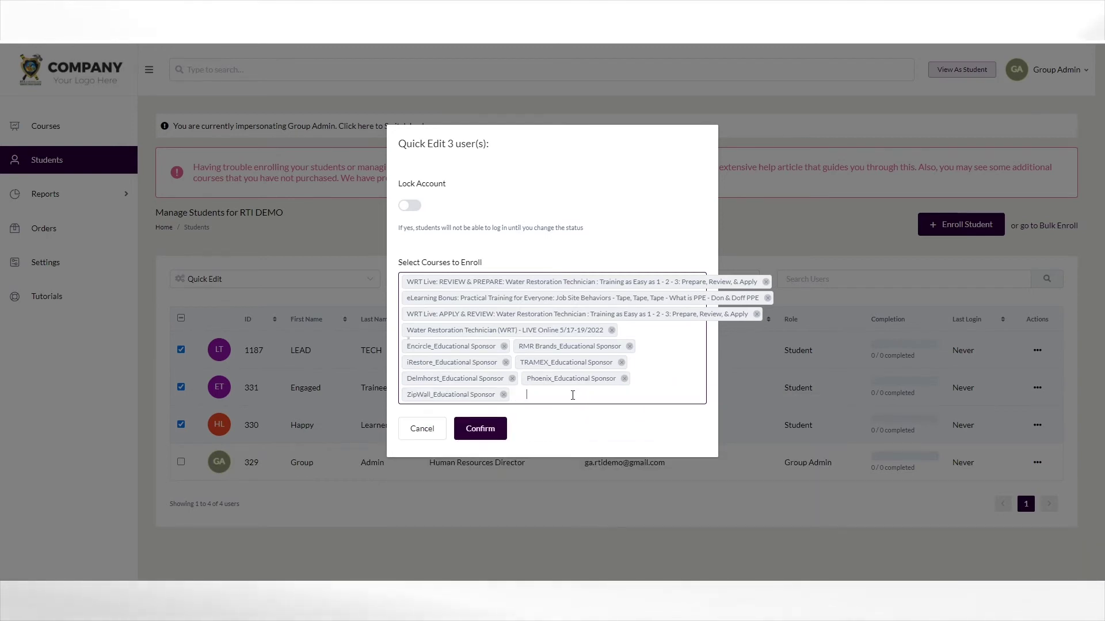
pyautogui.scroll(-3, 571, 460)
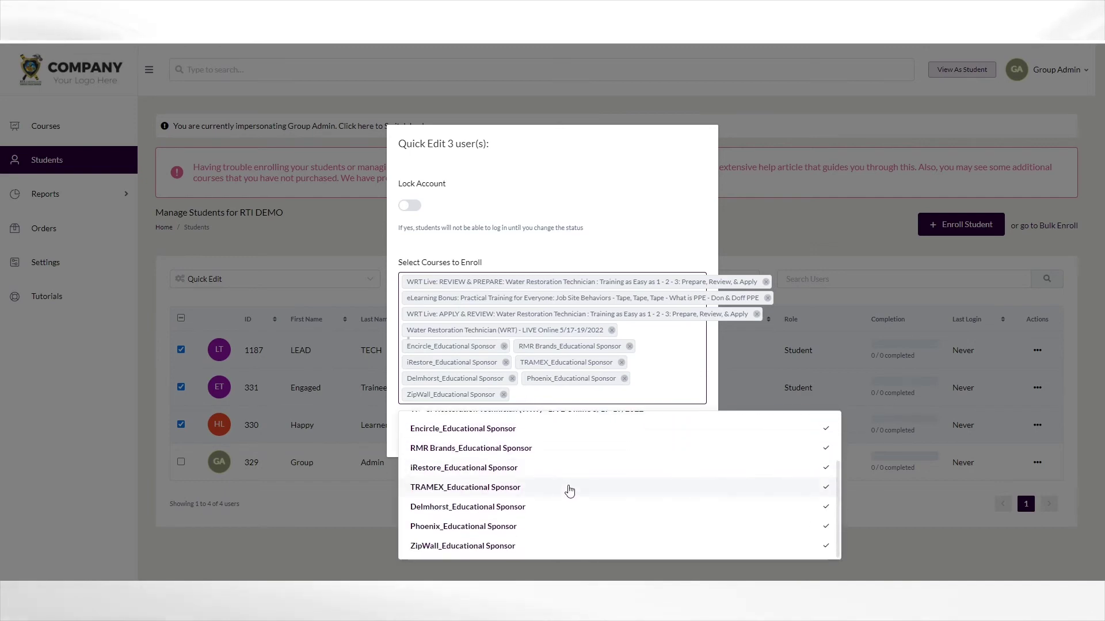
pyautogui.scroll(3, 570, 484)
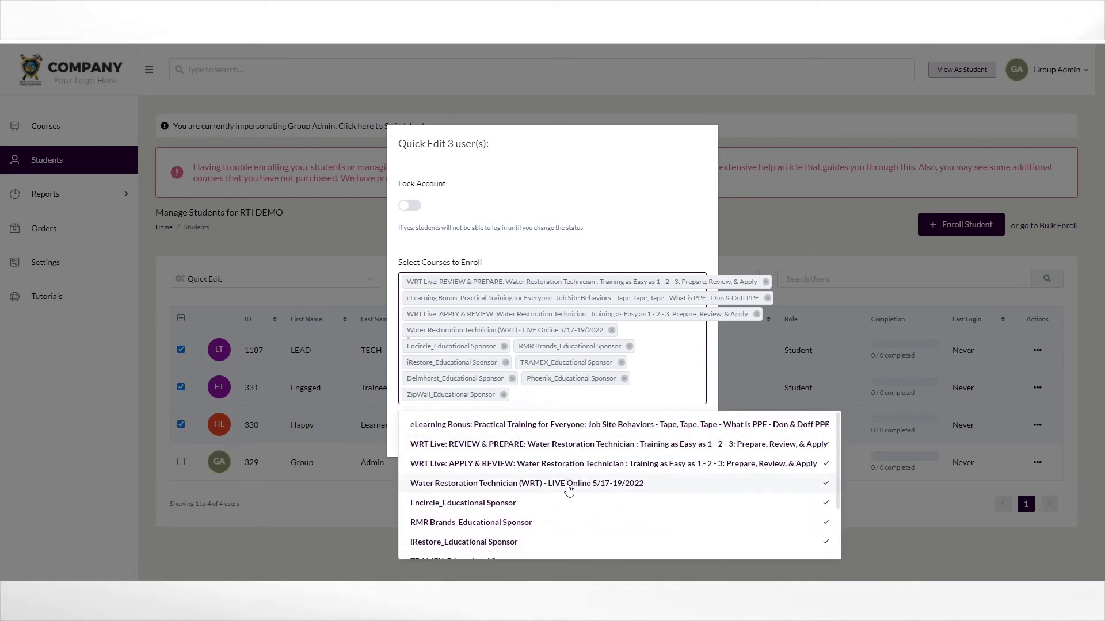
pyautogui.click(559, 396)
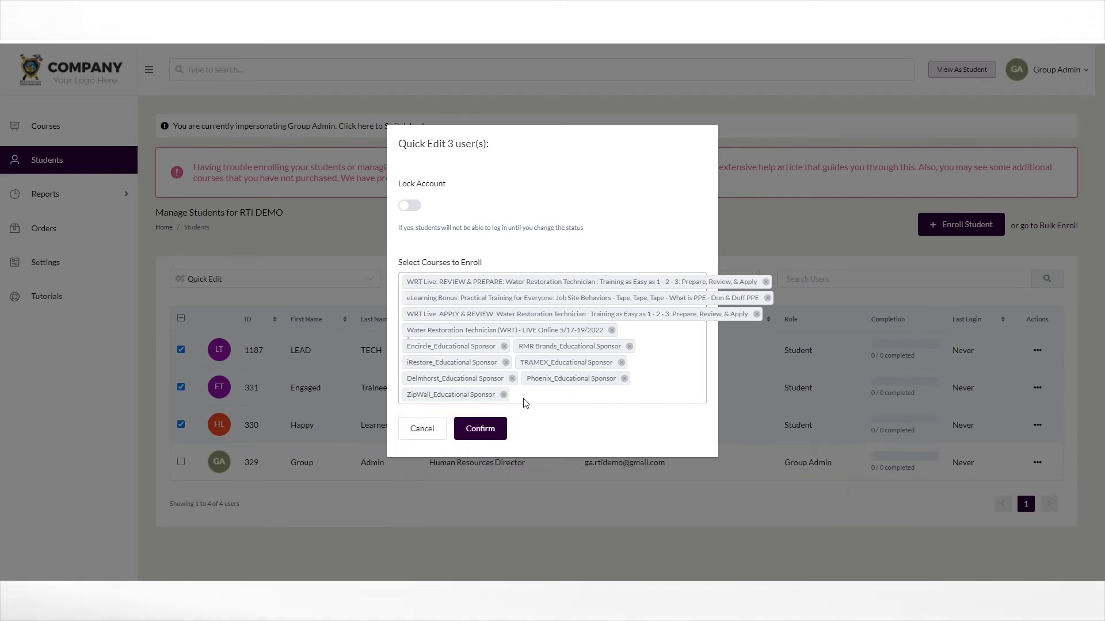
pyautogui.click(499, 433)
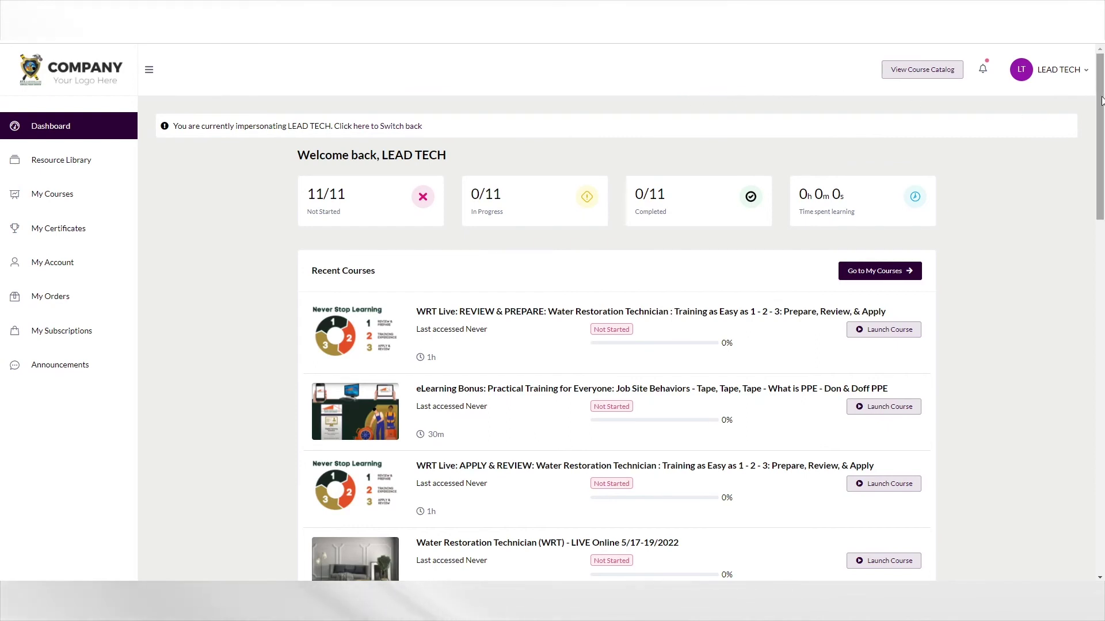
# Step: Play the Welcome to Water Mitigation module video, then open the WRT LIVE Online 5/17-19/2022 course
pyautogui.scroll(-2, 1102, 101)
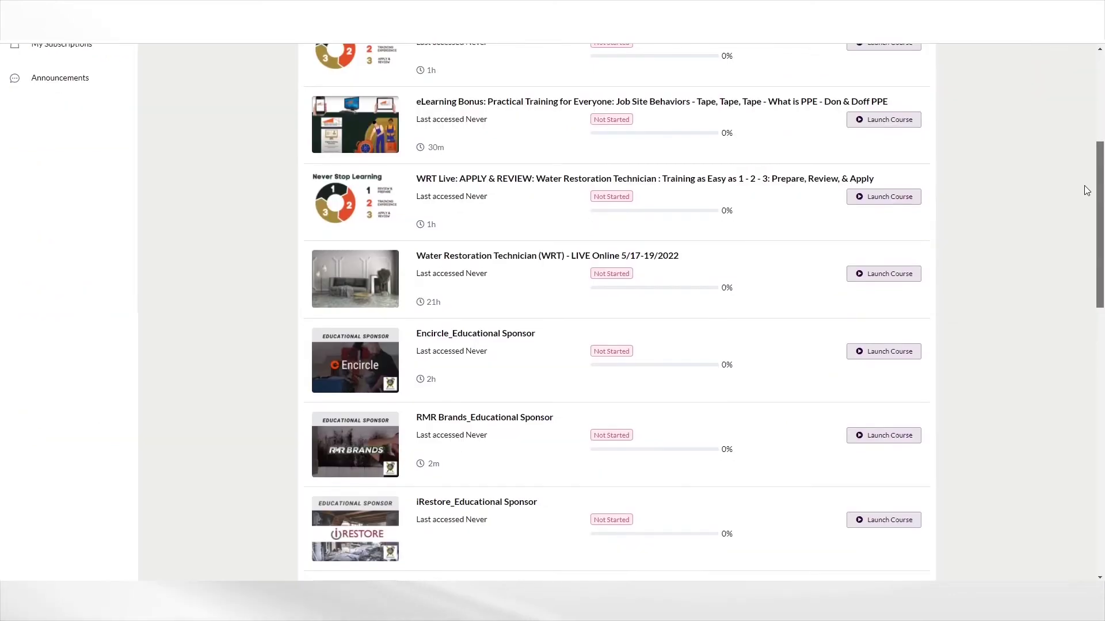
pyautogui.scroll(-3, 1082, 202)
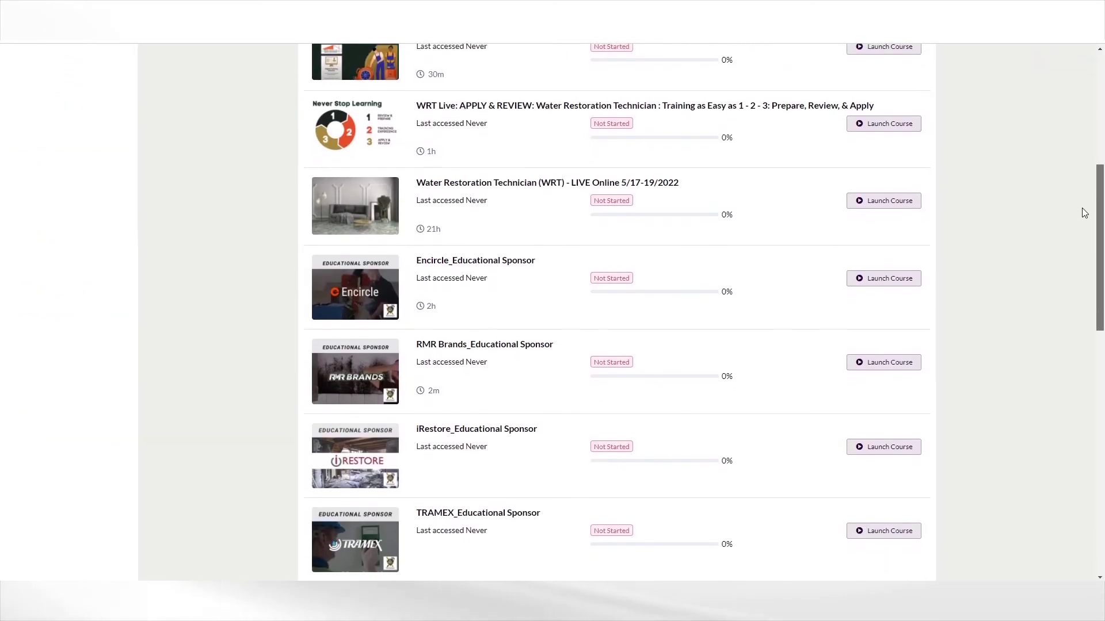
pyautogui.scroll(-5, 1079, 230)
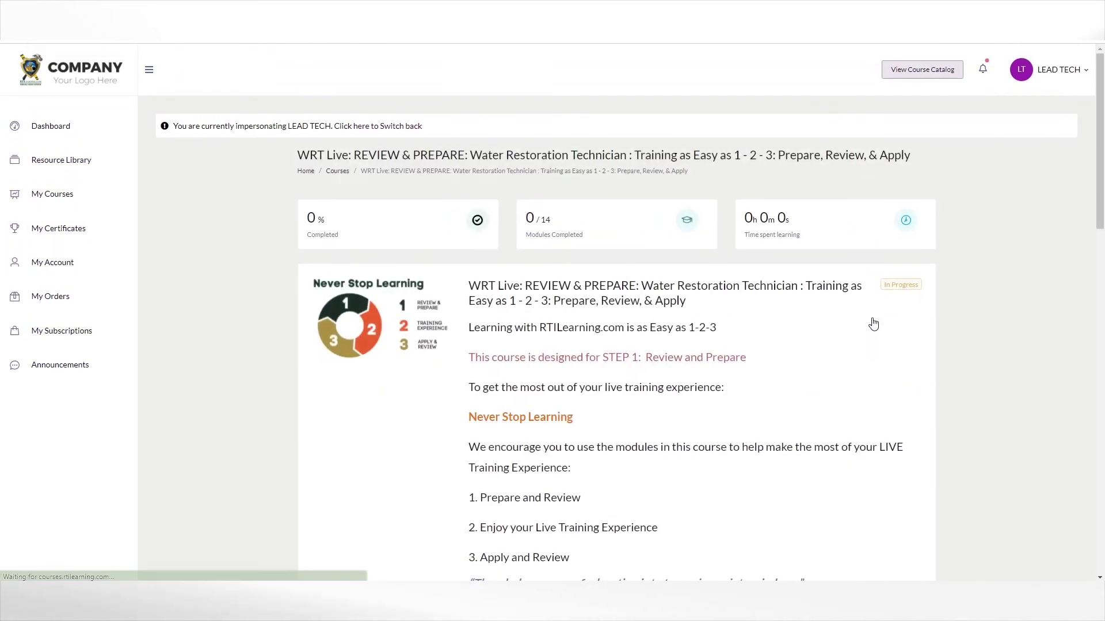
pyautogui.scroll(-8, 958, 230)
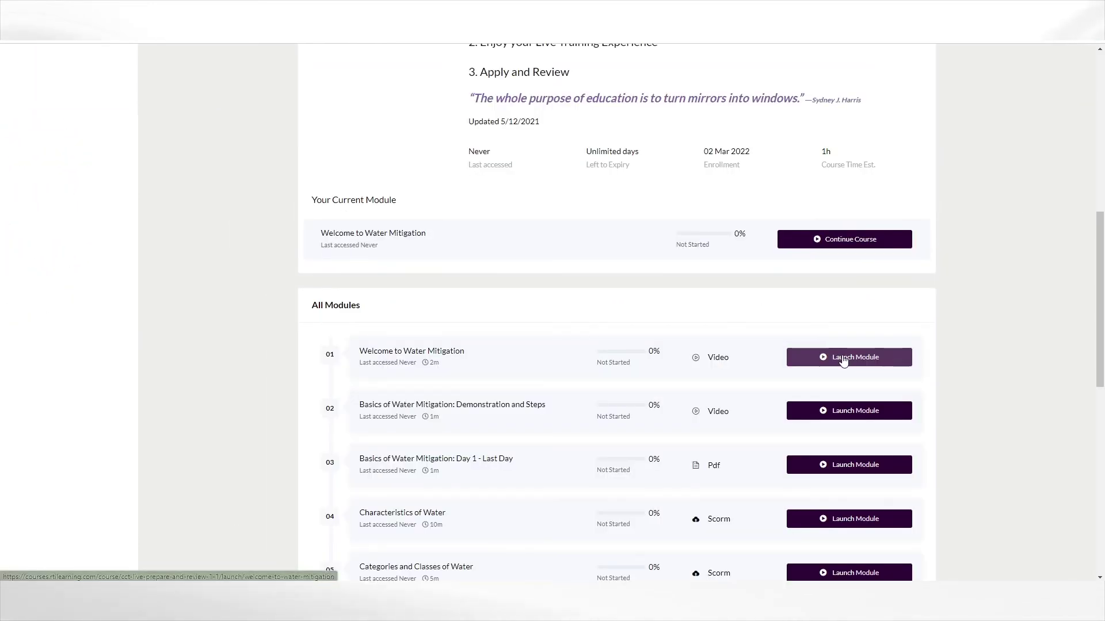
pyautogui.click(843, 361)
pyautogui.click(552, 261)
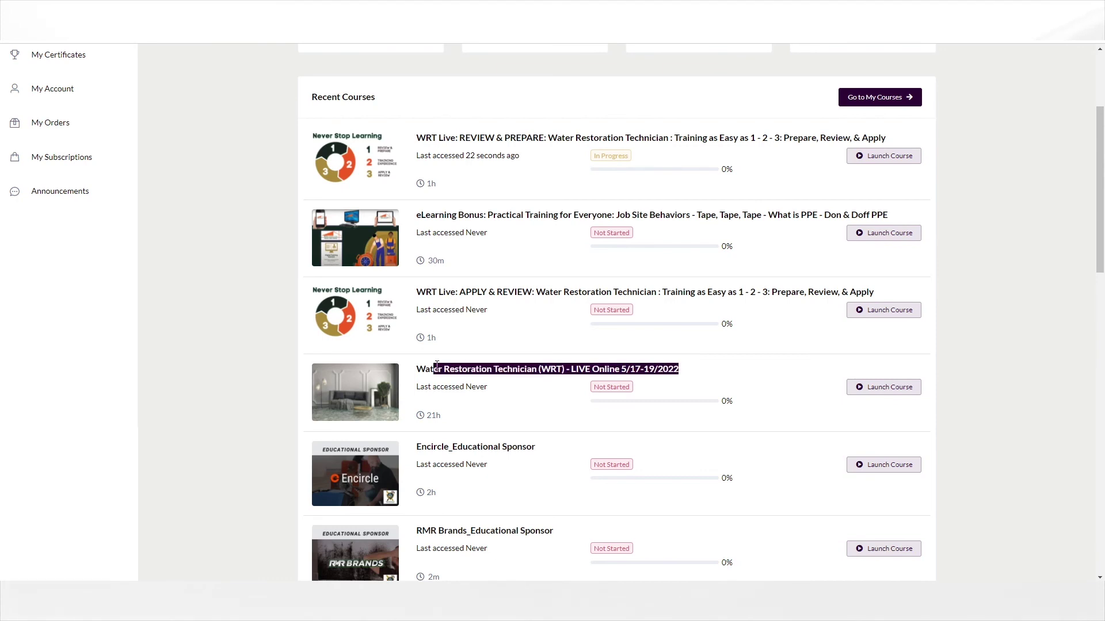
pyautogui.click(909, 380)
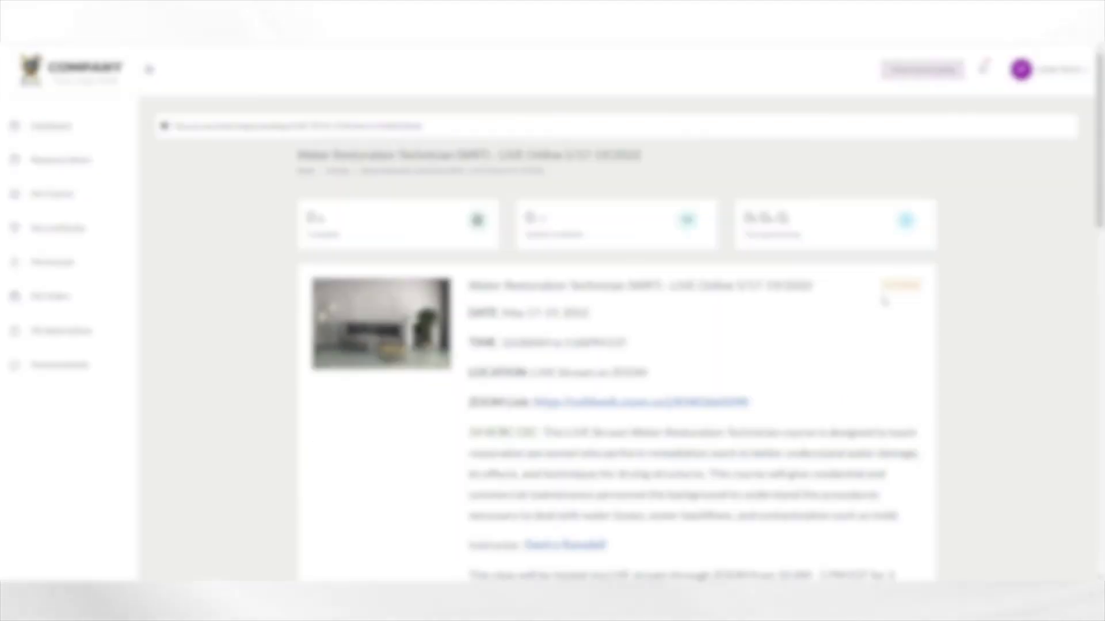